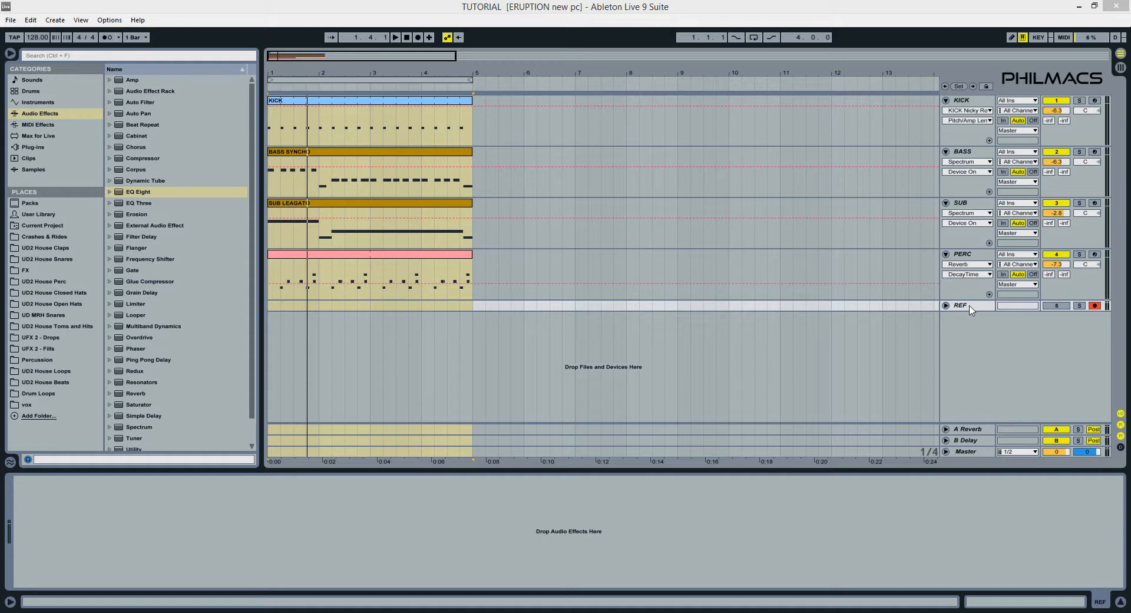
- Play the four-bar arrangement from bar 1 to hear the kick, bass, sub and percussion together
left_click(372, 99)
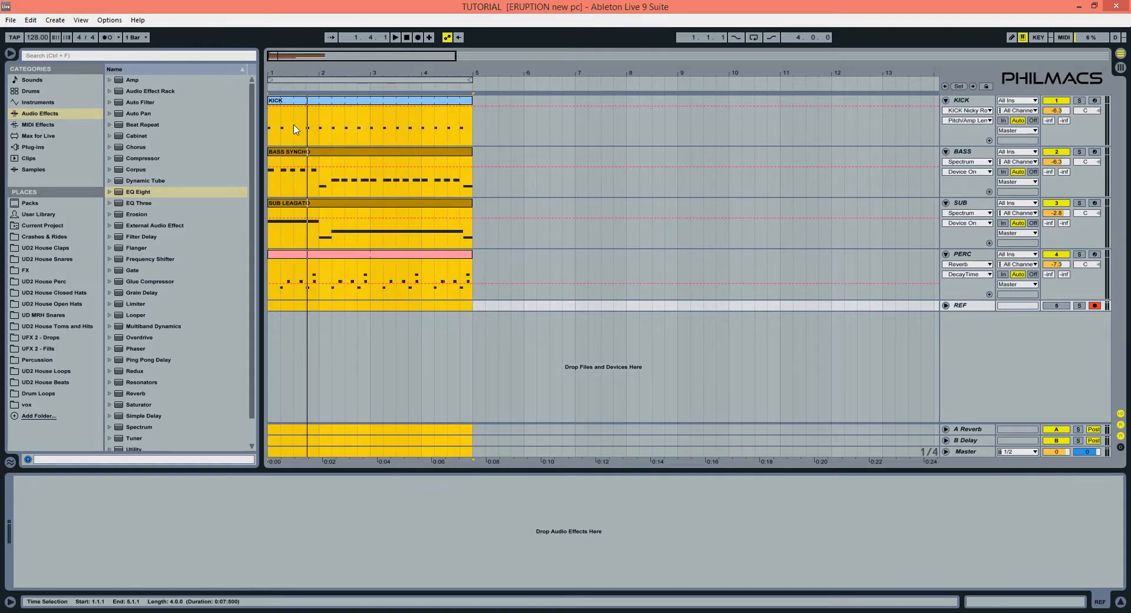
left_click(271, 126)
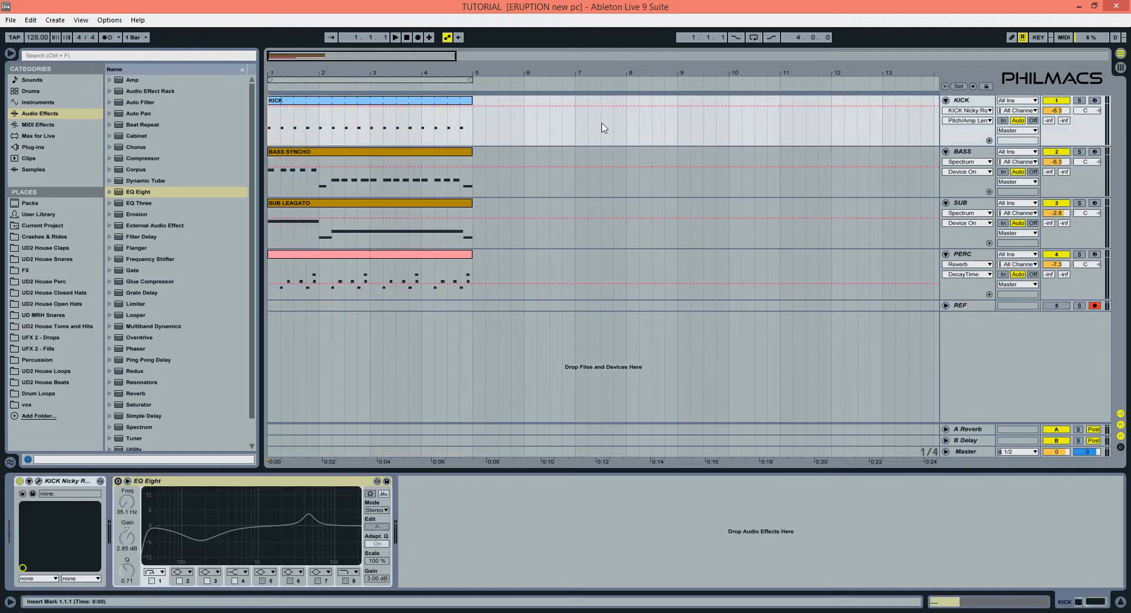
key("space")
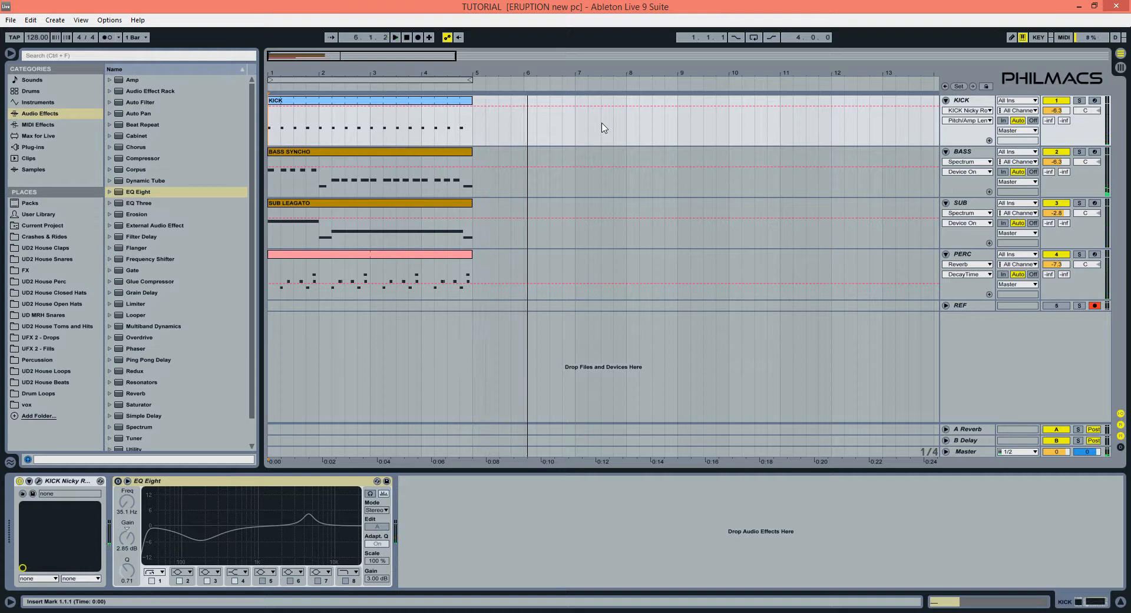
- Unfold the REF track and record the resampled full mix onto it from bar 1 to just past bar 6
left_click(946, 306)
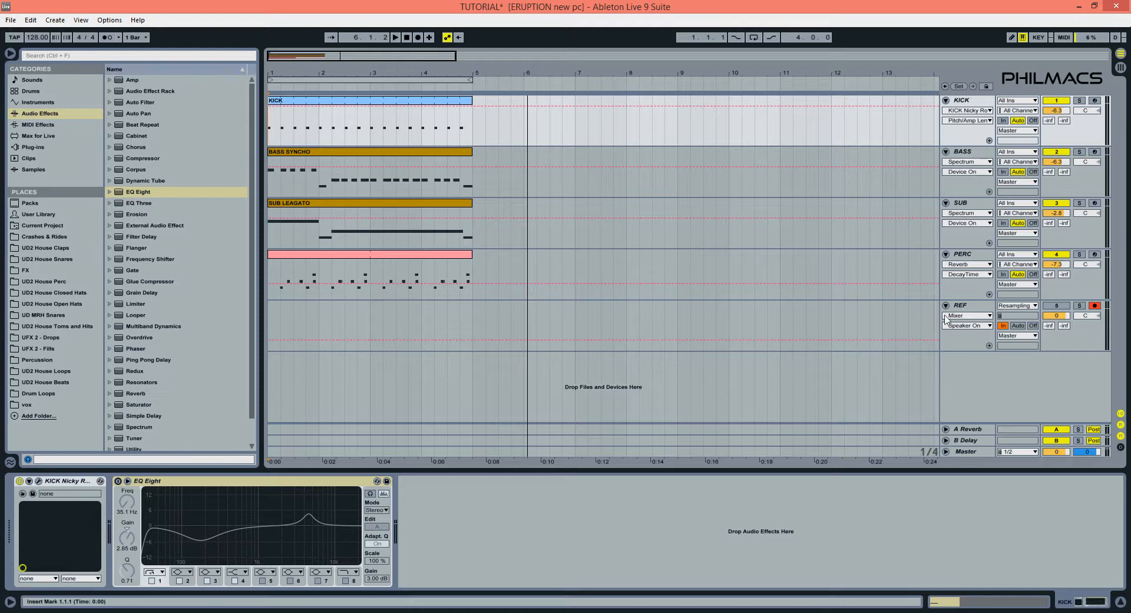
left_click(273, 325)
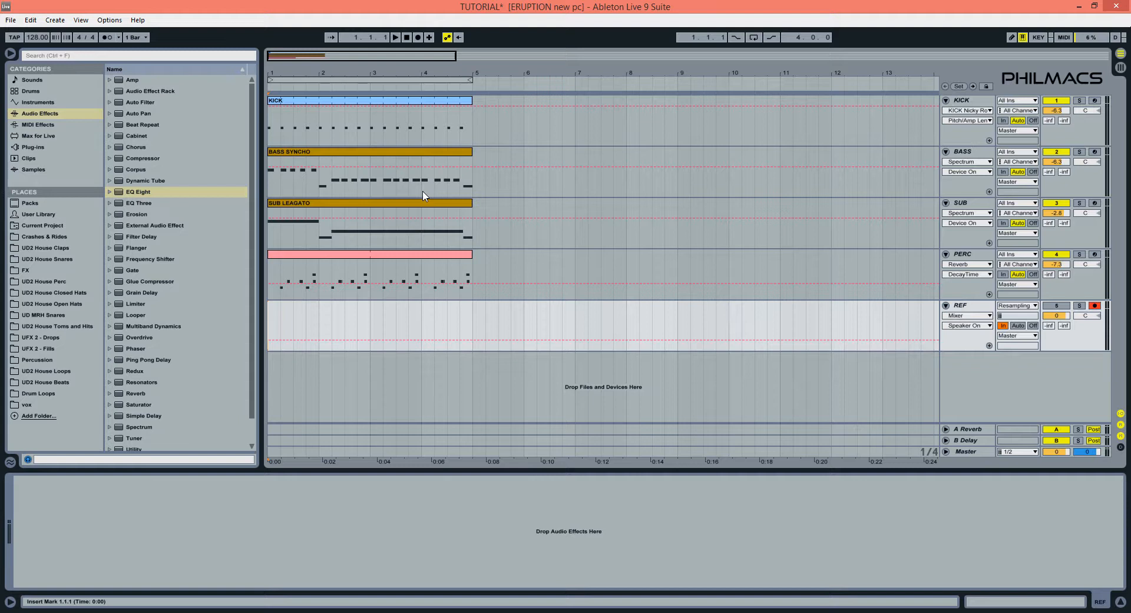
left_click(419, 38)
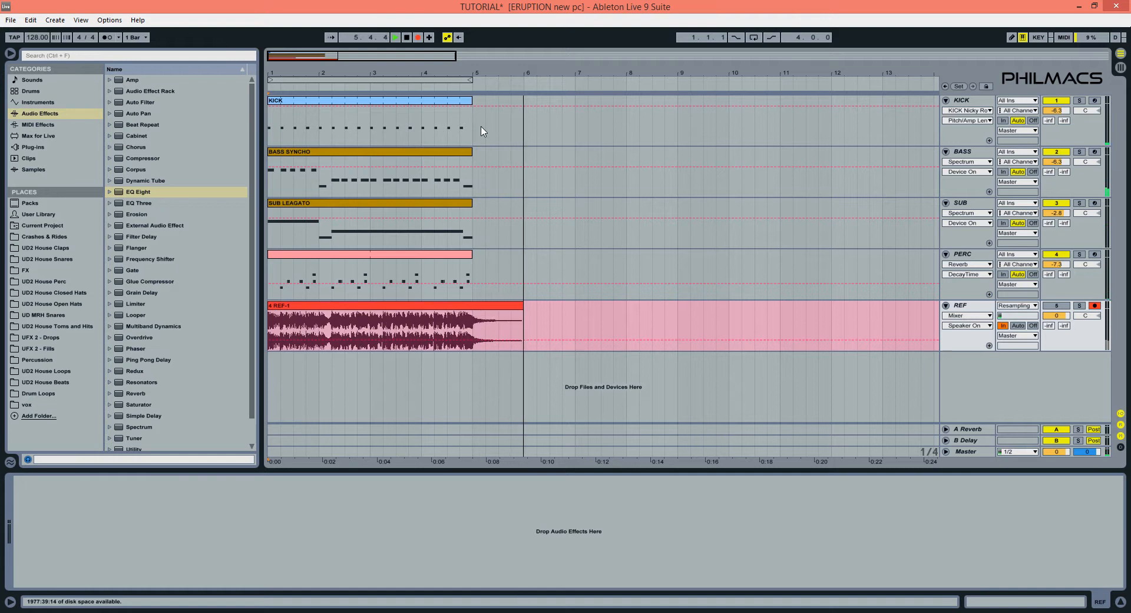
key("F9")
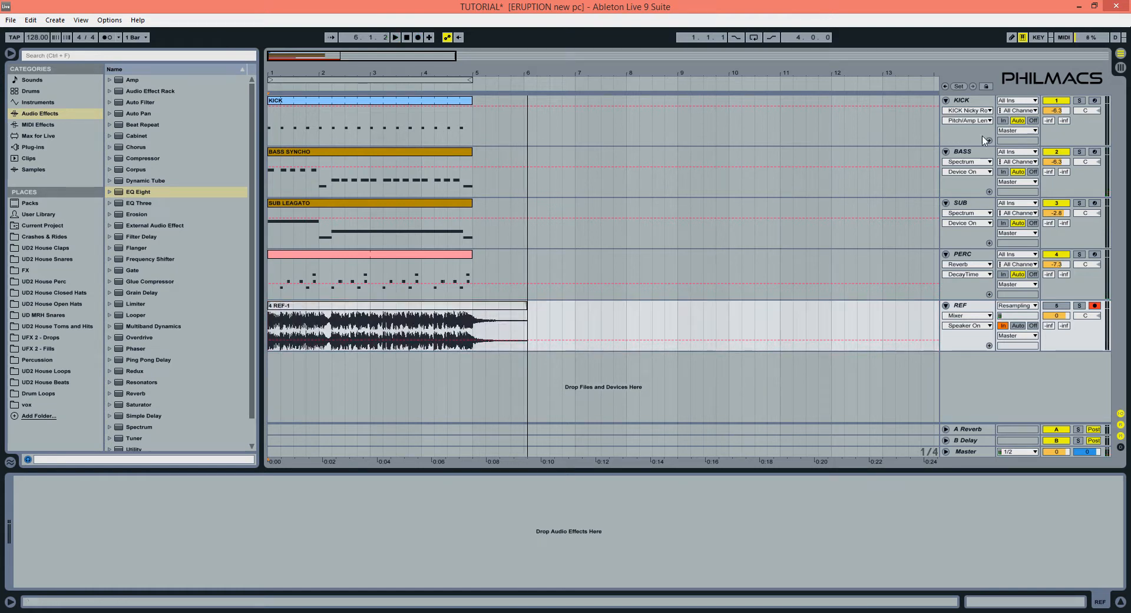
- Solo the KICK track, play it back and open its KICK Nicky Romero Edition synth
left_click(972, 102)
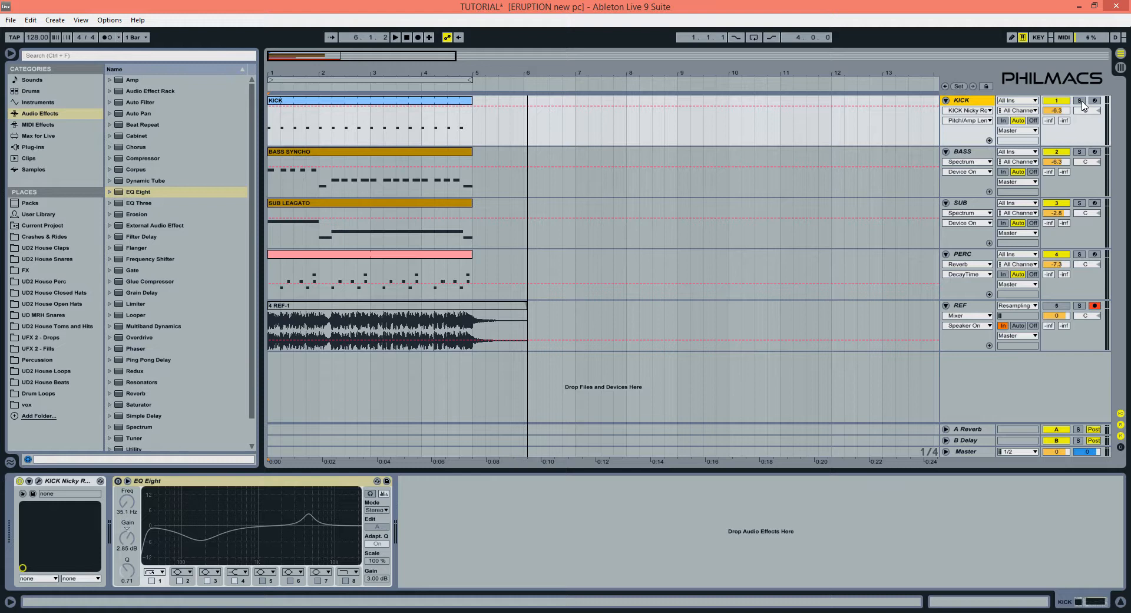
left_click(1080, 102)
key("space")
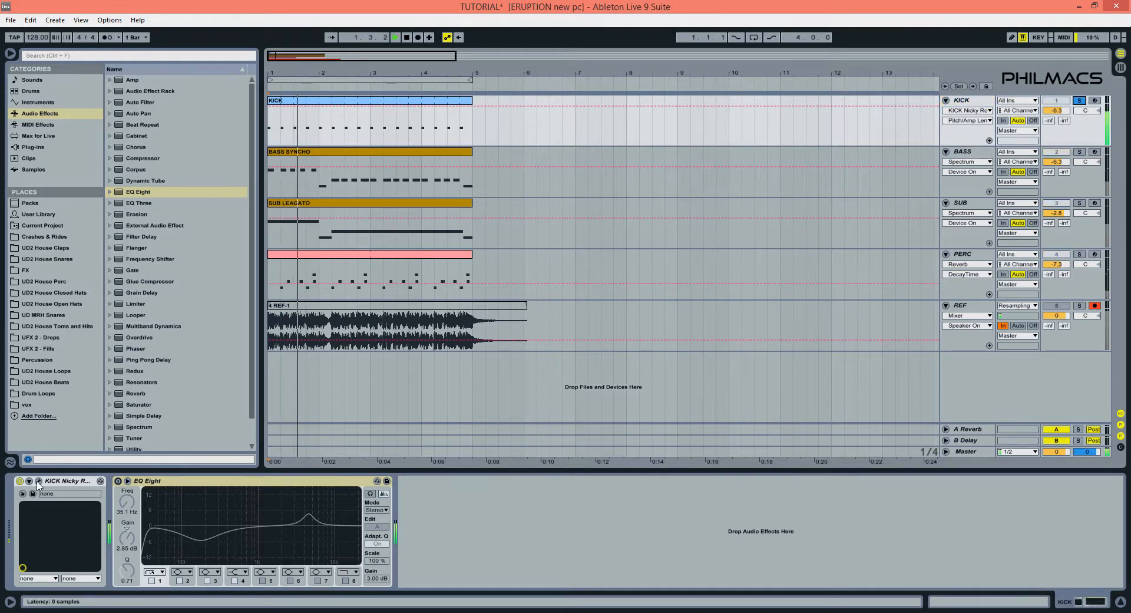
left_click(38, 482)
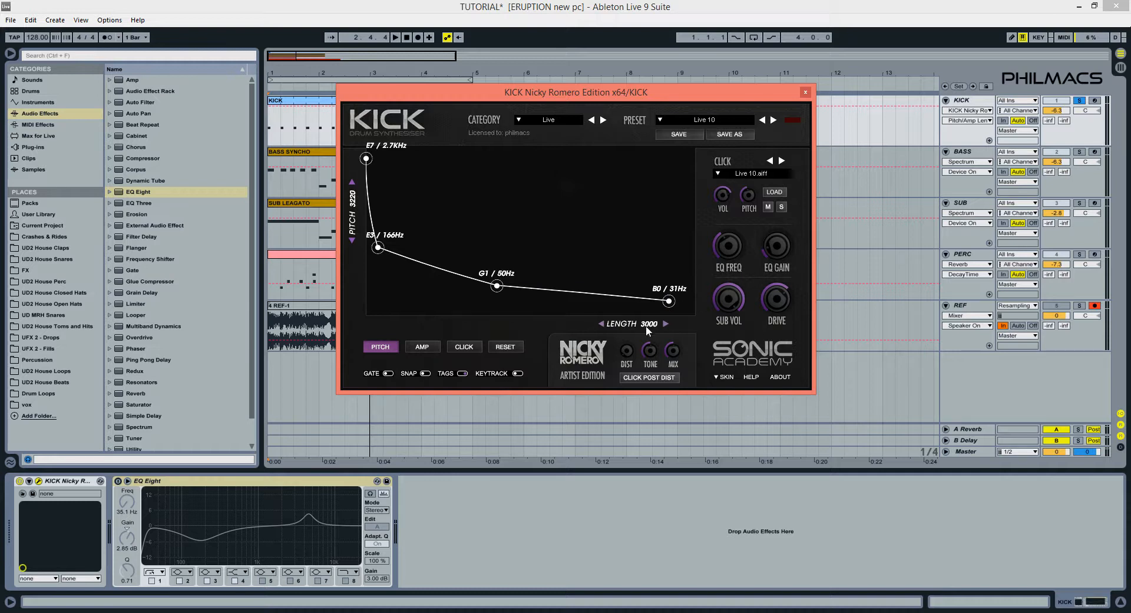
- Shorten the kick synth's length to 605 while it plays, and enable the KICK track's EQ Eight
left_click_drag(539, 97, 693, 160)
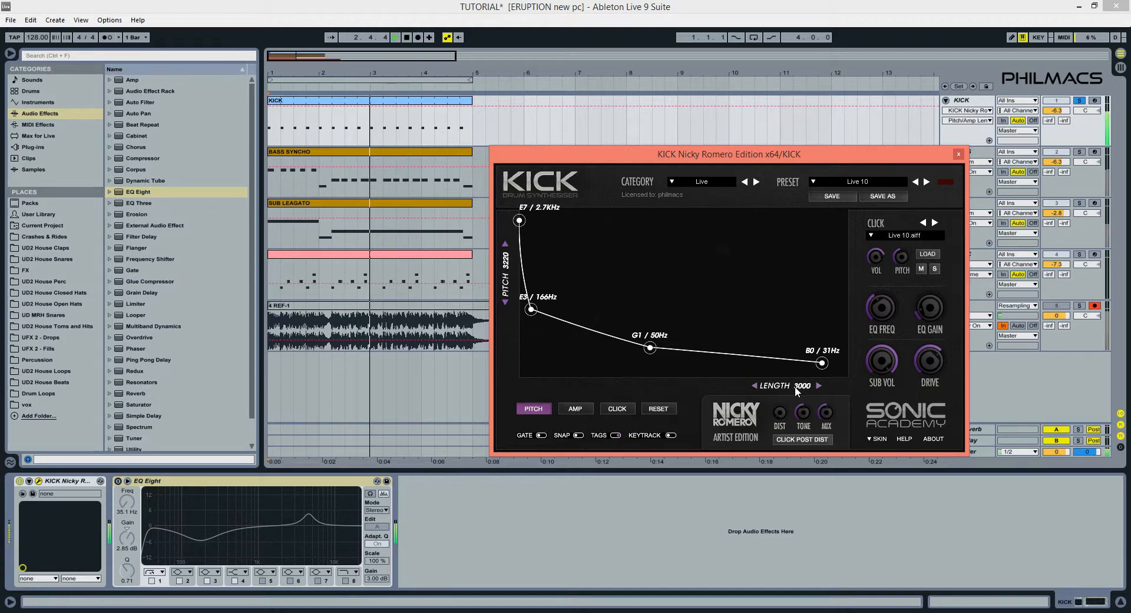
key("space")
left_click_drag(794, 386, 707, 390)
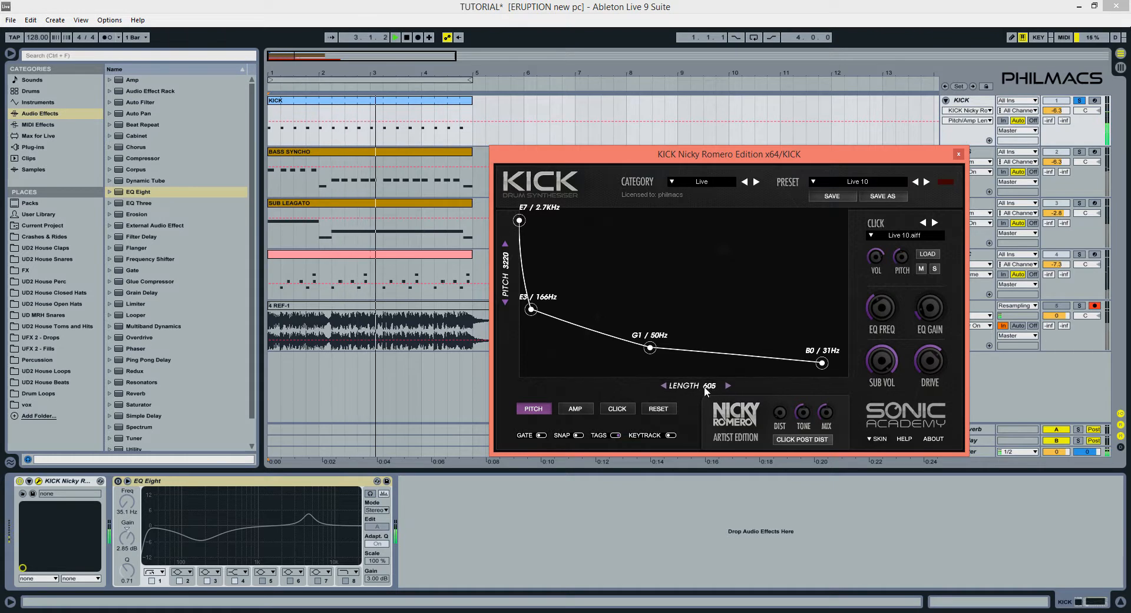
left_click(959, 154)
key("space")
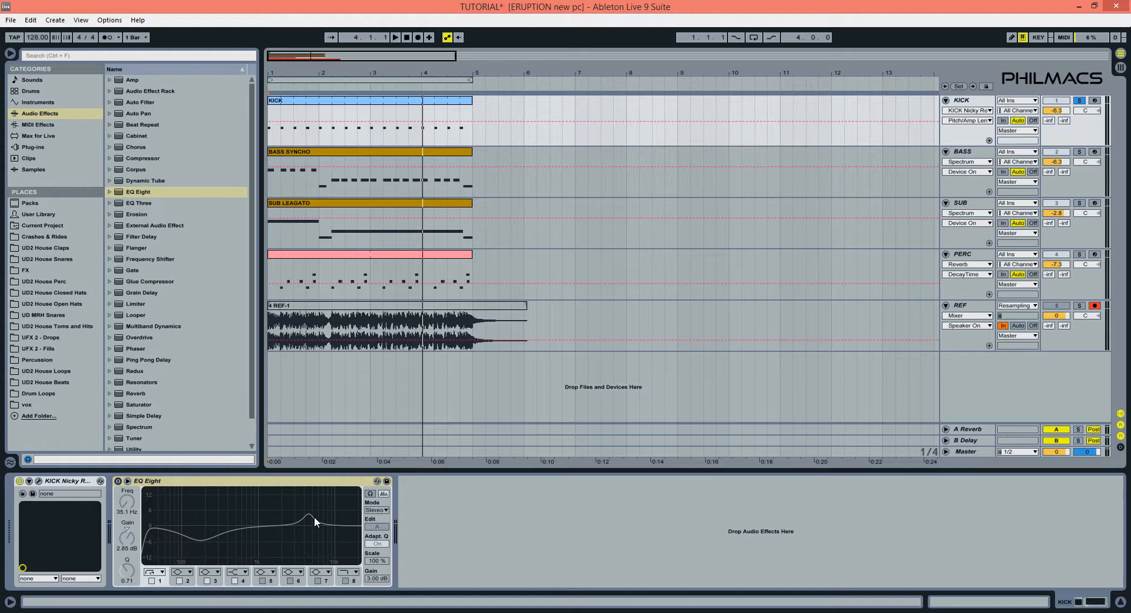
key("space")
left_click(118, 481)
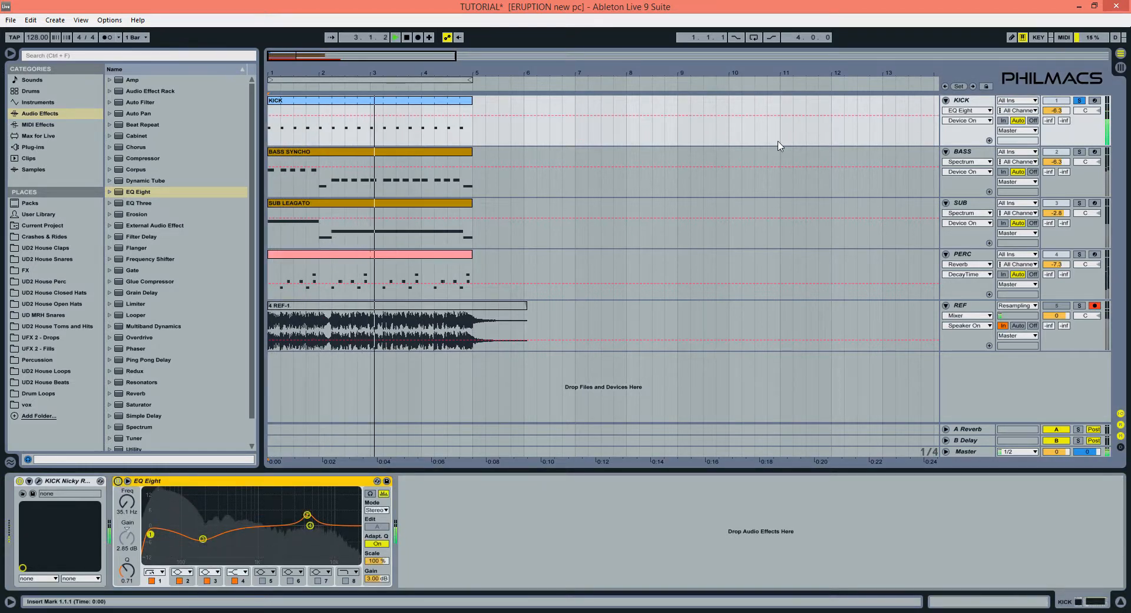
- Solo the BASS track and lower the reverb decay in its ANA synth while listening to playback
left_click(961, 155)
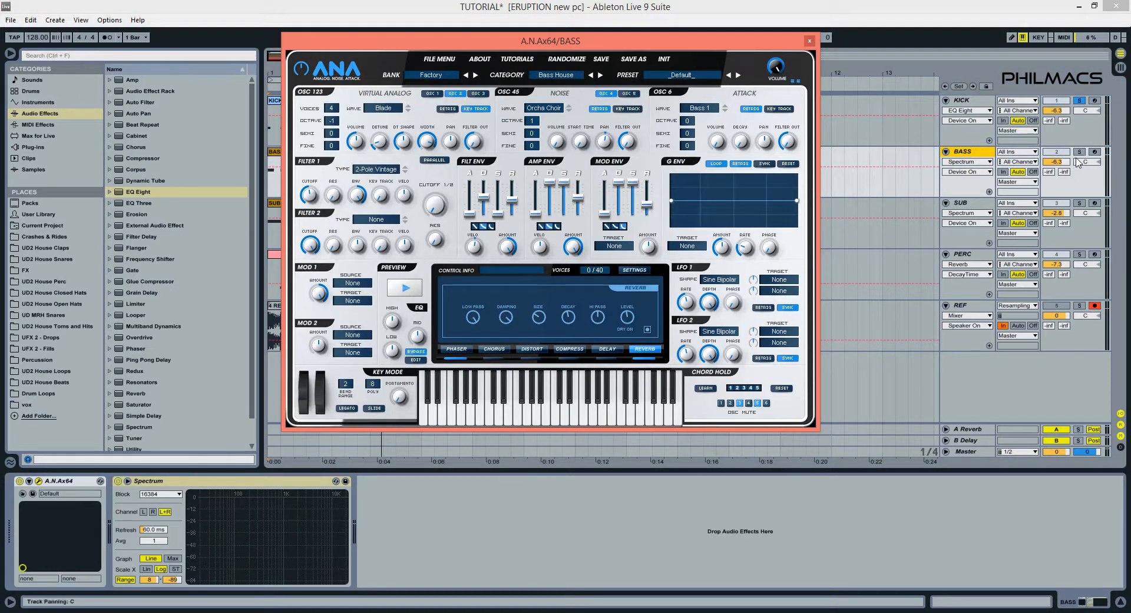
left_click(1080, 152)
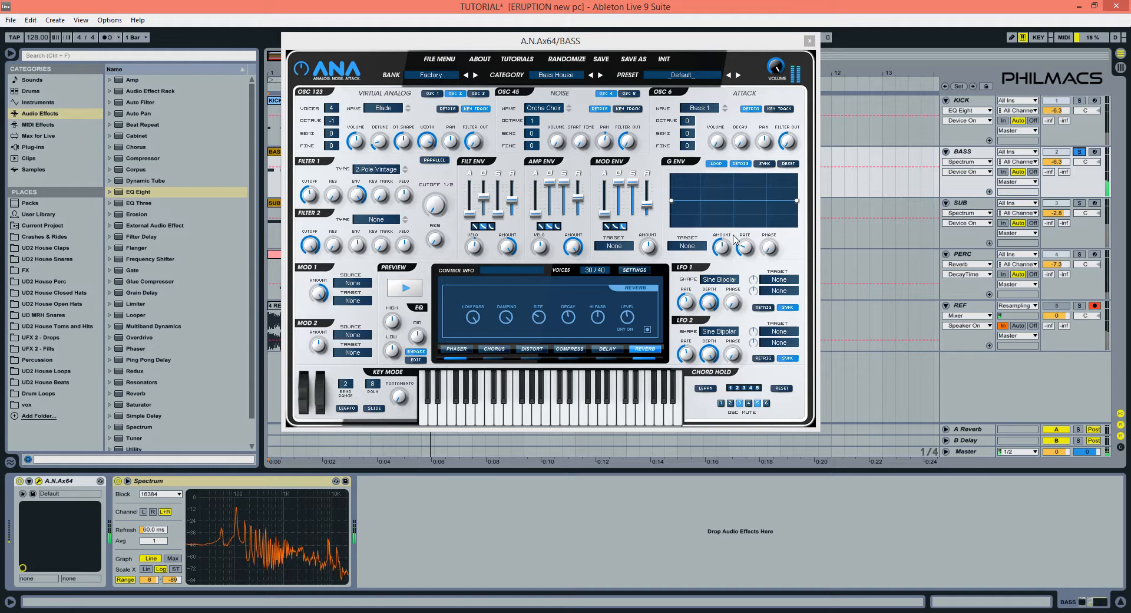
mouse_move(571, 318)
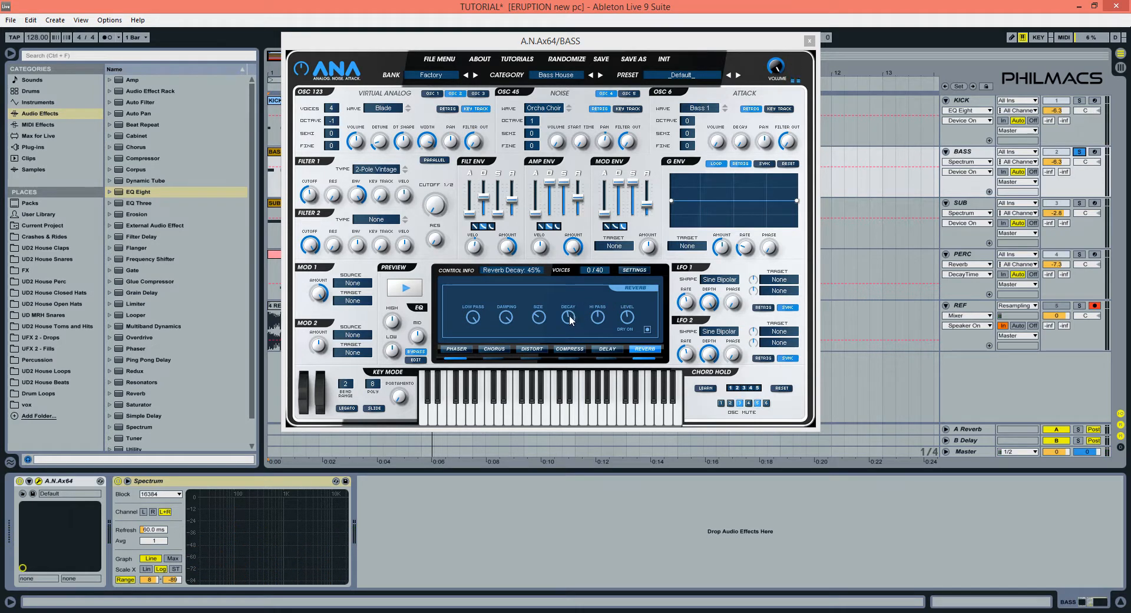
left_click(569, 319)
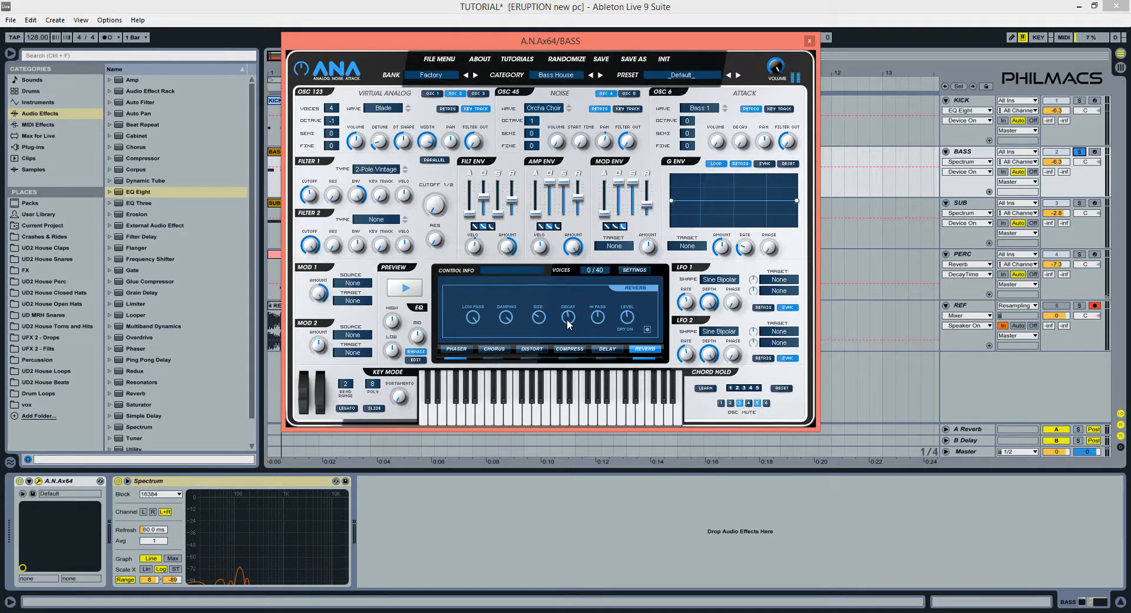
mouse_move(568, 319)
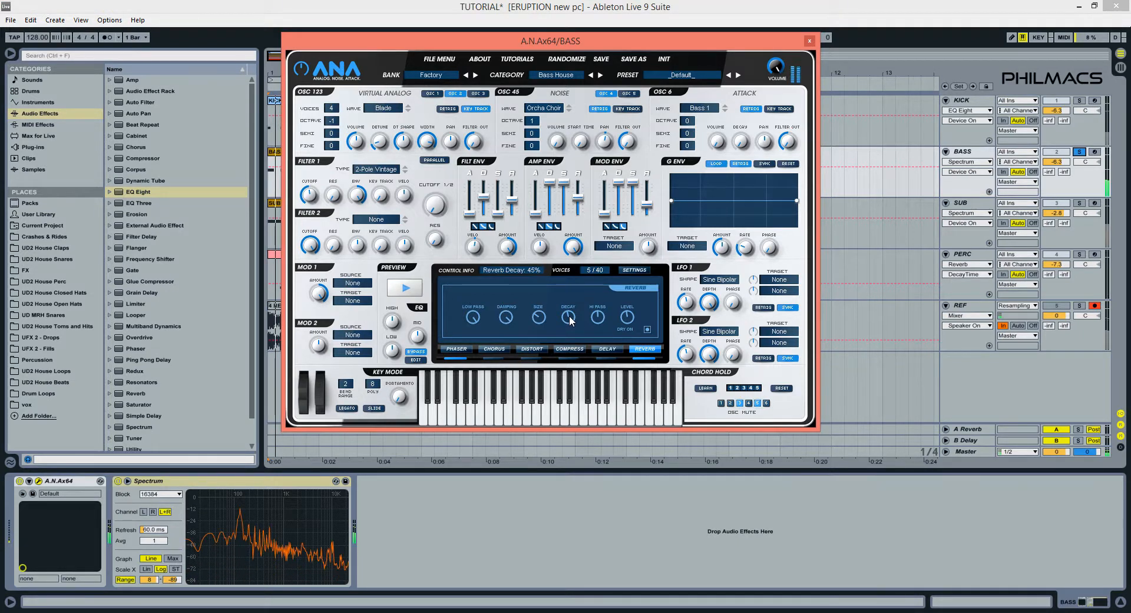
left_click_drag(571, 319, 572, 361)
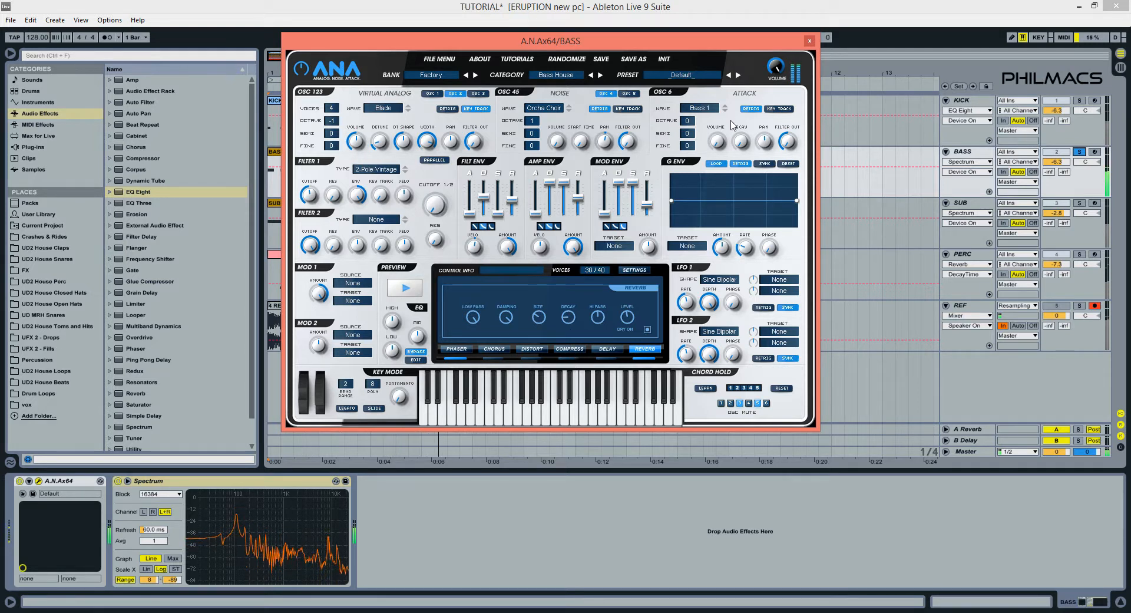
left_click(810, 40)
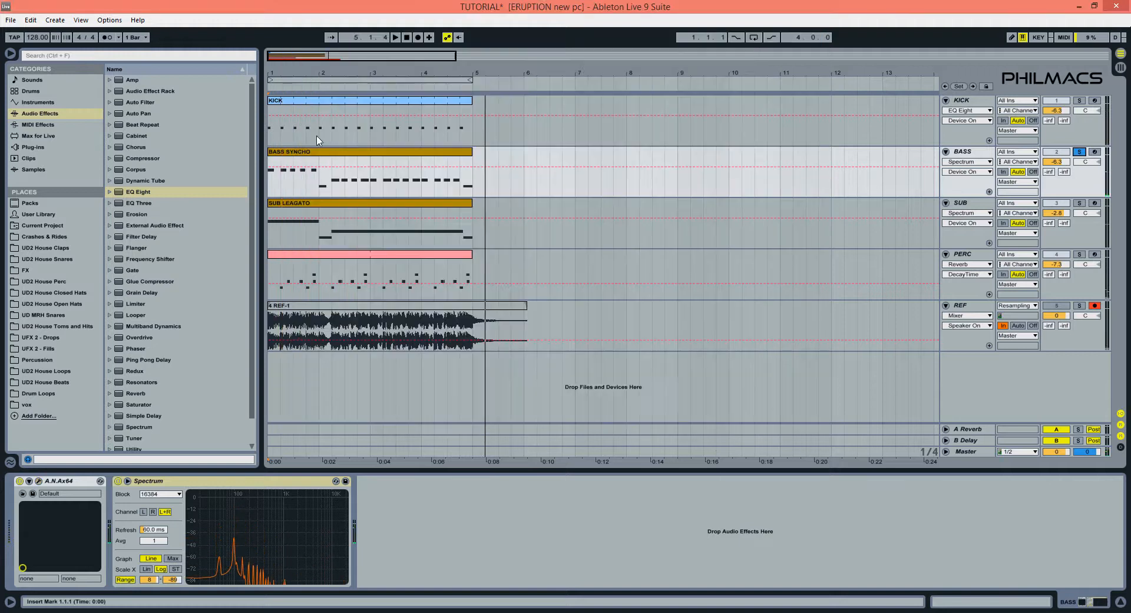
- Add an EQ Eight to the BASS track and place it between the ANA synth and Spectrum
double_click(131, 193)
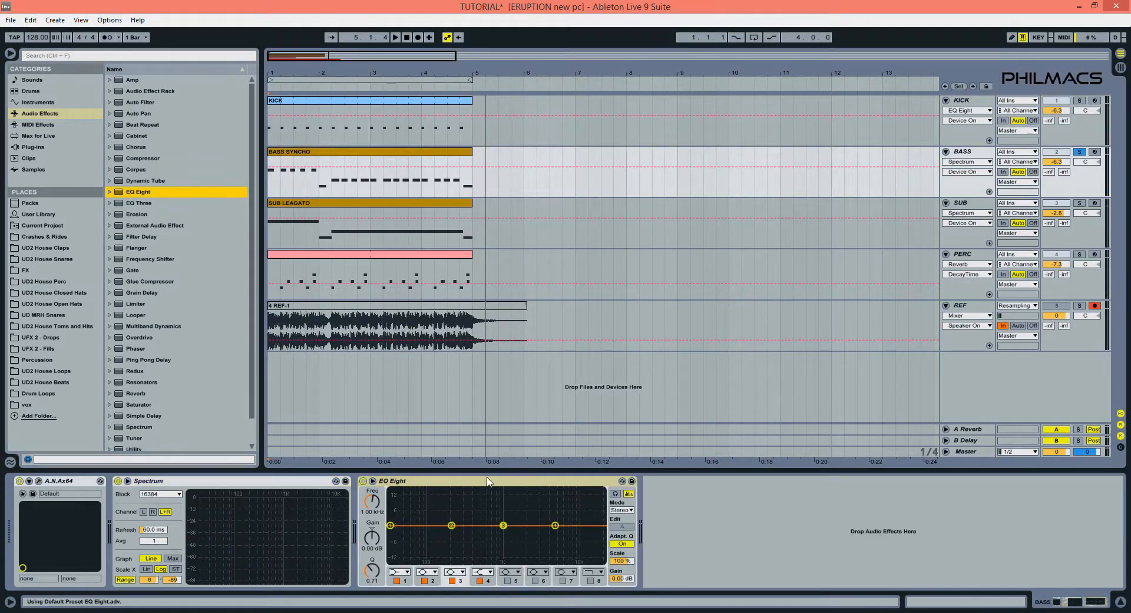
left_click(419, 494)
left_click_drag(155, 512, 156, 508)
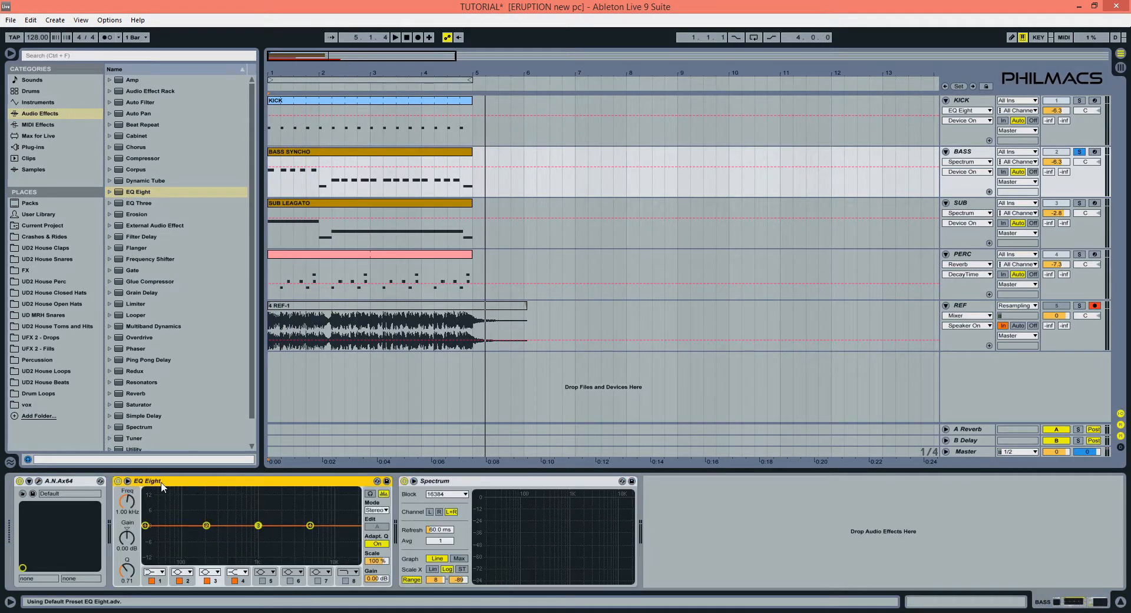
- Expand the bass track's Spectrum into the large display, enlarge it and play the bass to inspect its frequencies
left_click(414, 481)
left_click_drag(548, 395, 547, 139)
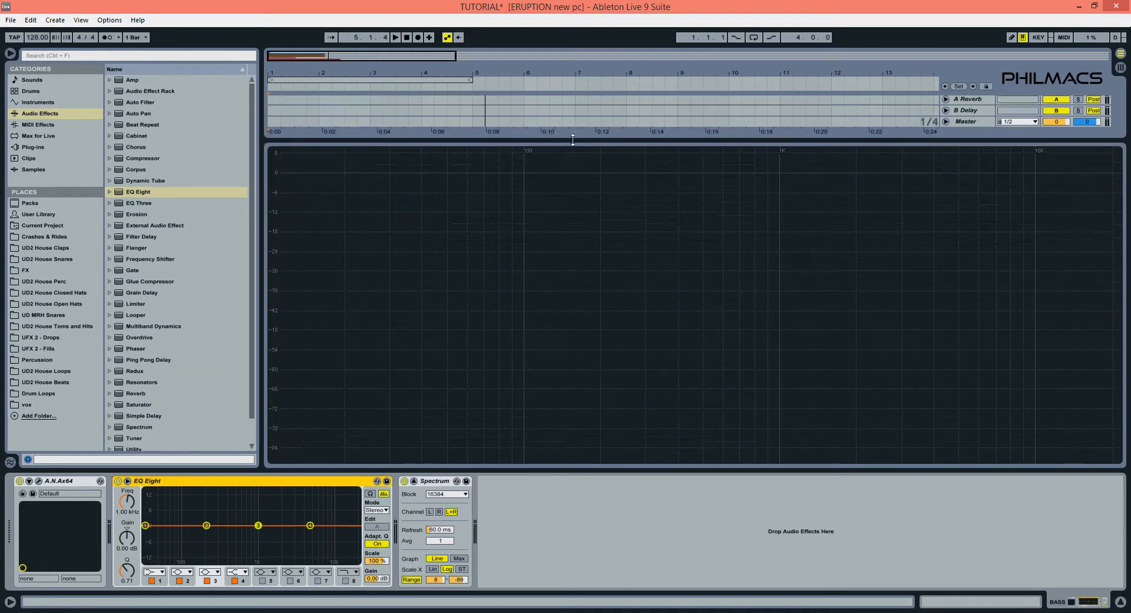
key("space")
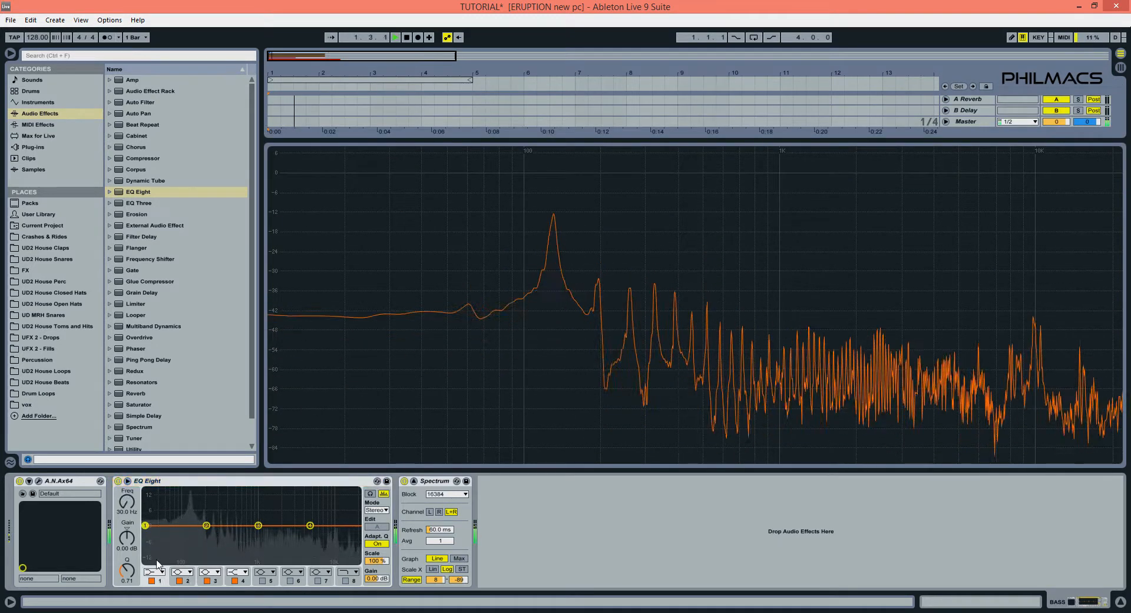
- Set band 1 of the bass EQ Eight to a low-cut filter at about 73.1 Hz
left_click(155, 572)
left_click(151, 502)
left_click_drag(145, 534, 174, 534)
key("space")
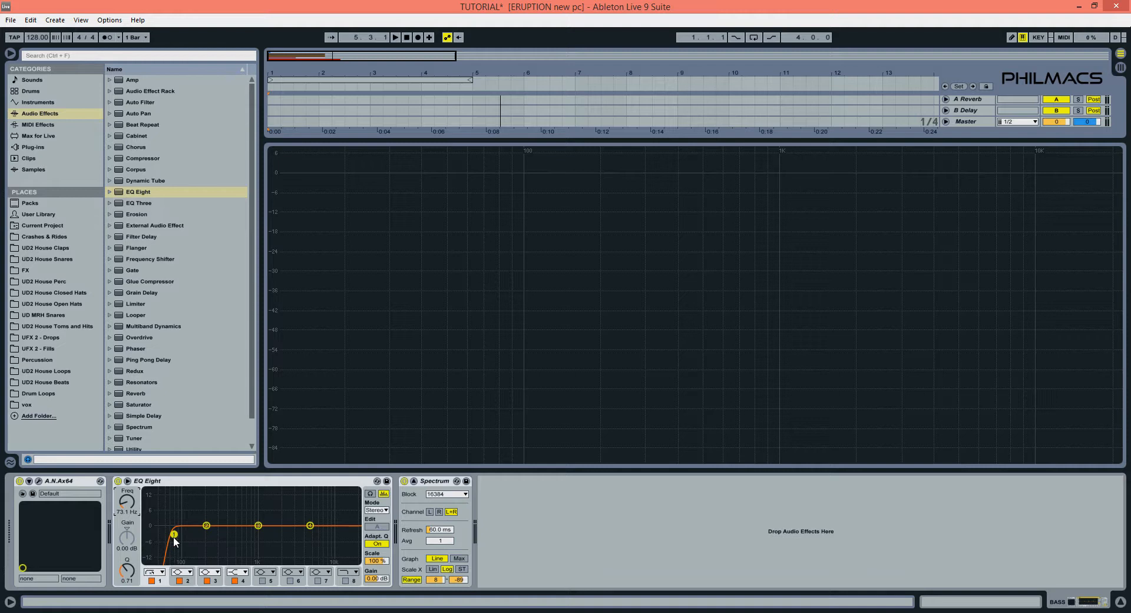
- Change band 2 of the bass EQ Eight to a second low-cut filter at about 69.3 Hz during playback
left_click(184, 573)
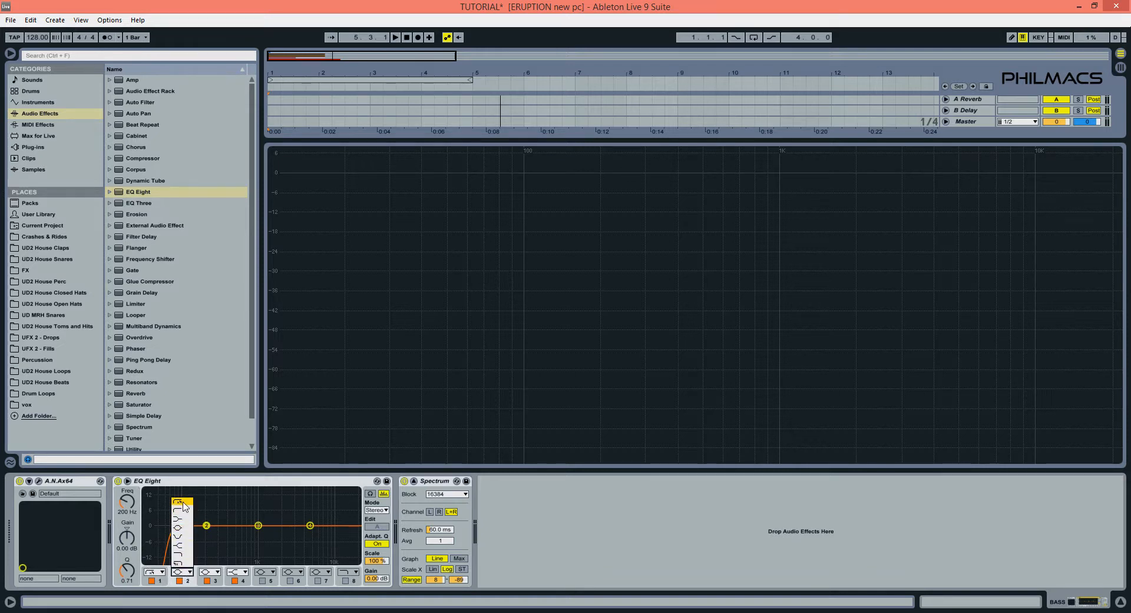
left_click(184, 505)
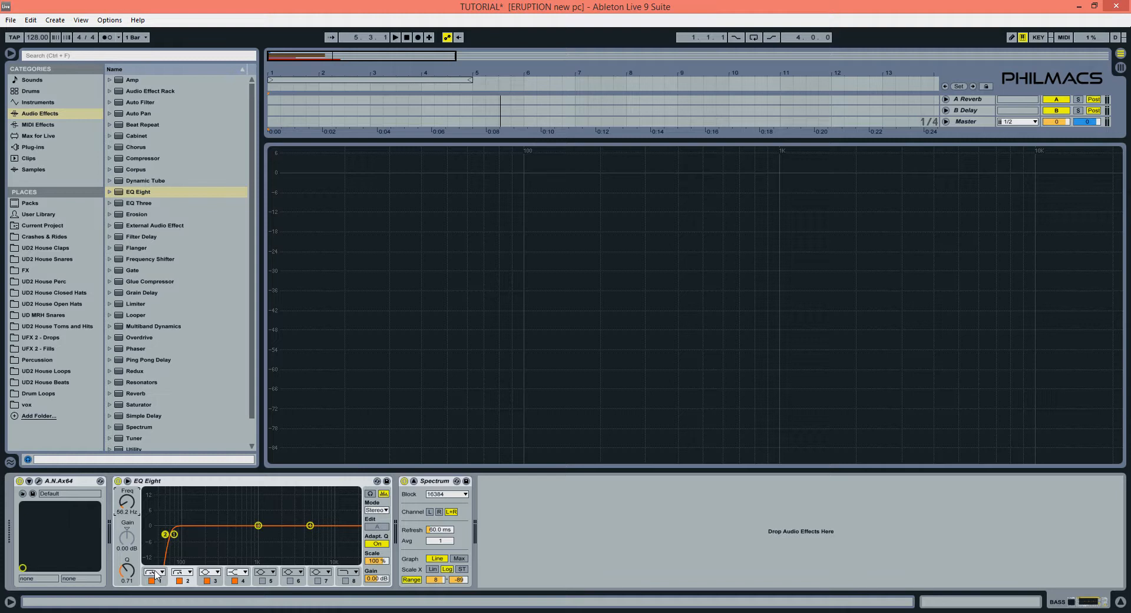
key("space")
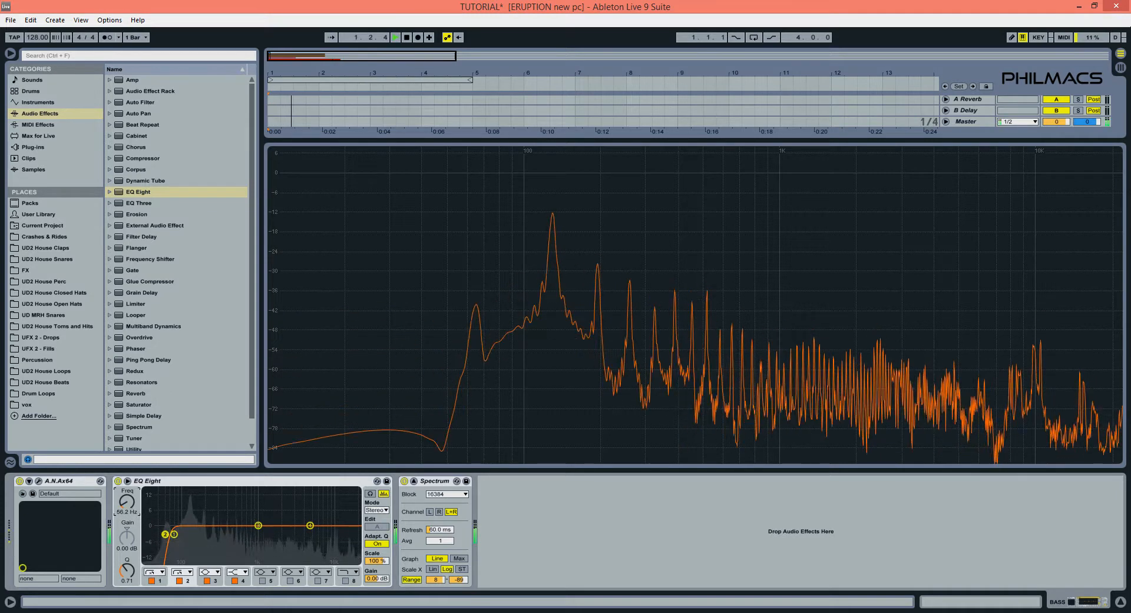
left_click_drag(131, 511, 131, 507)
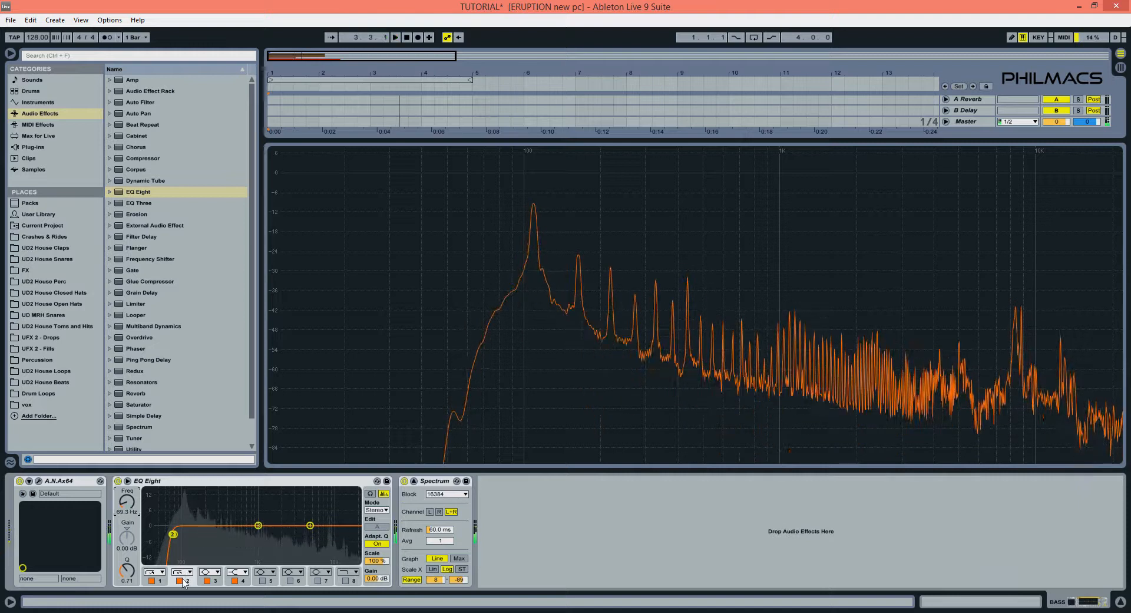
- Compare the bass spectrum with EQ Eight's band 2 bypassed and enabled, leaving the band enabled
key("space")
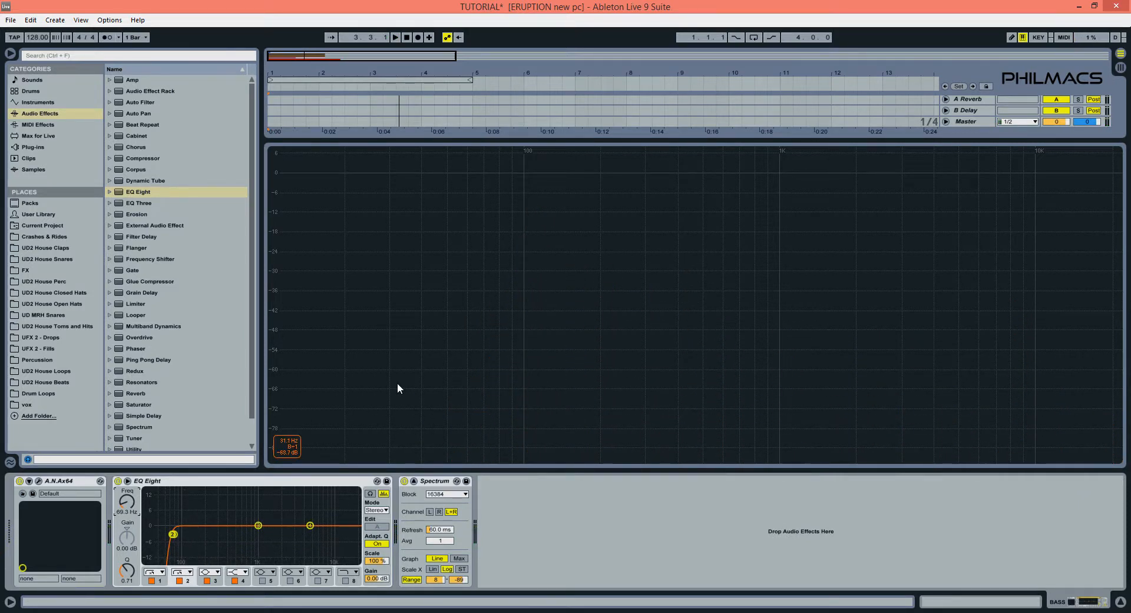
key("space")
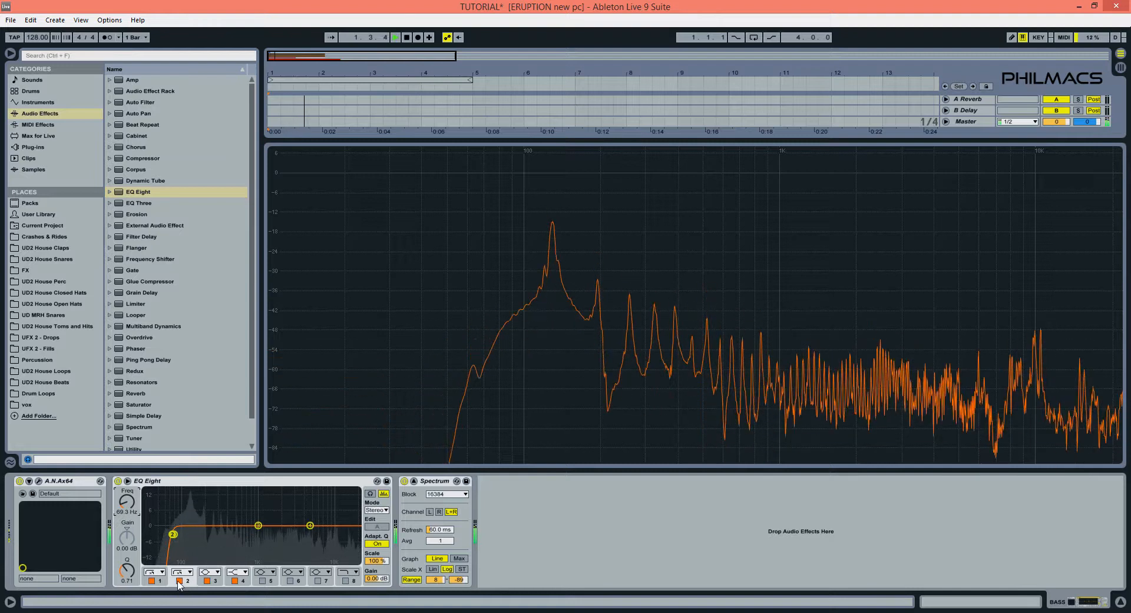
left_click(179, 582)
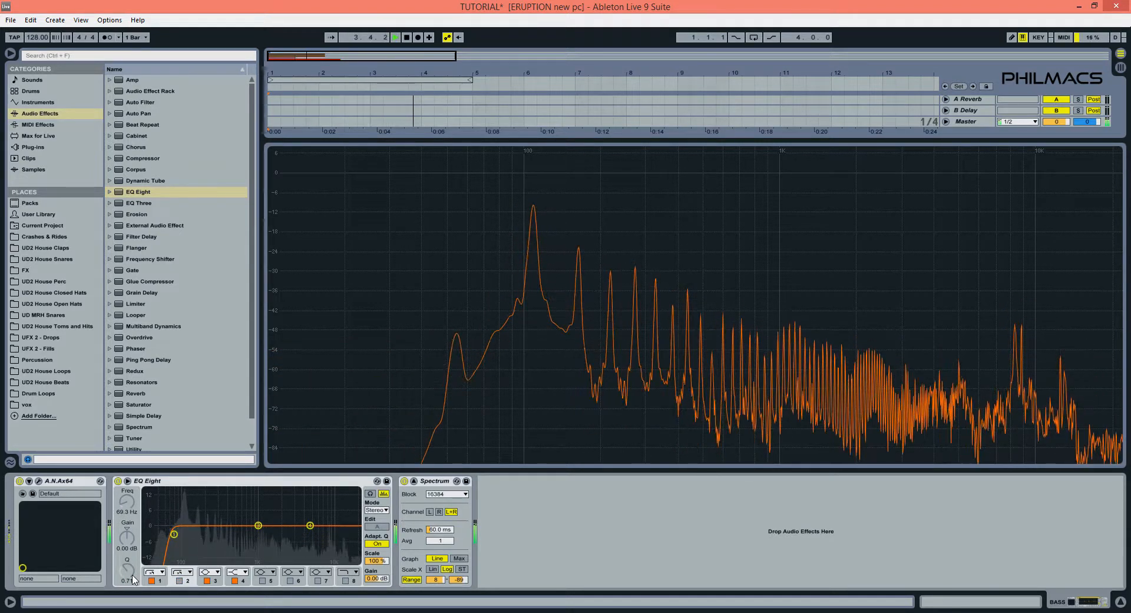
left_click(179, 581)
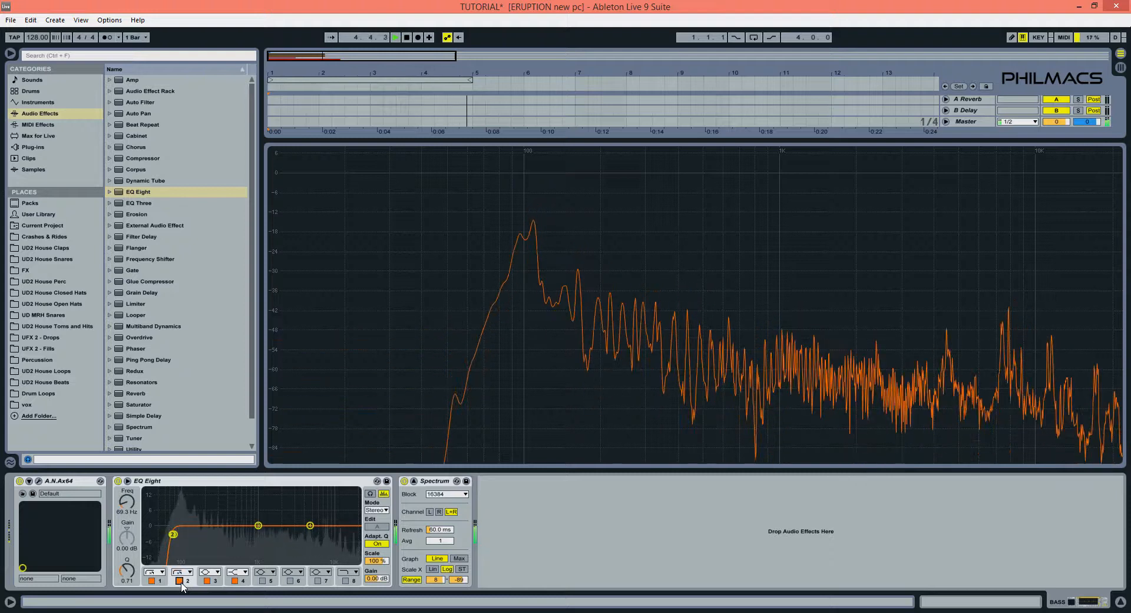
key("space")
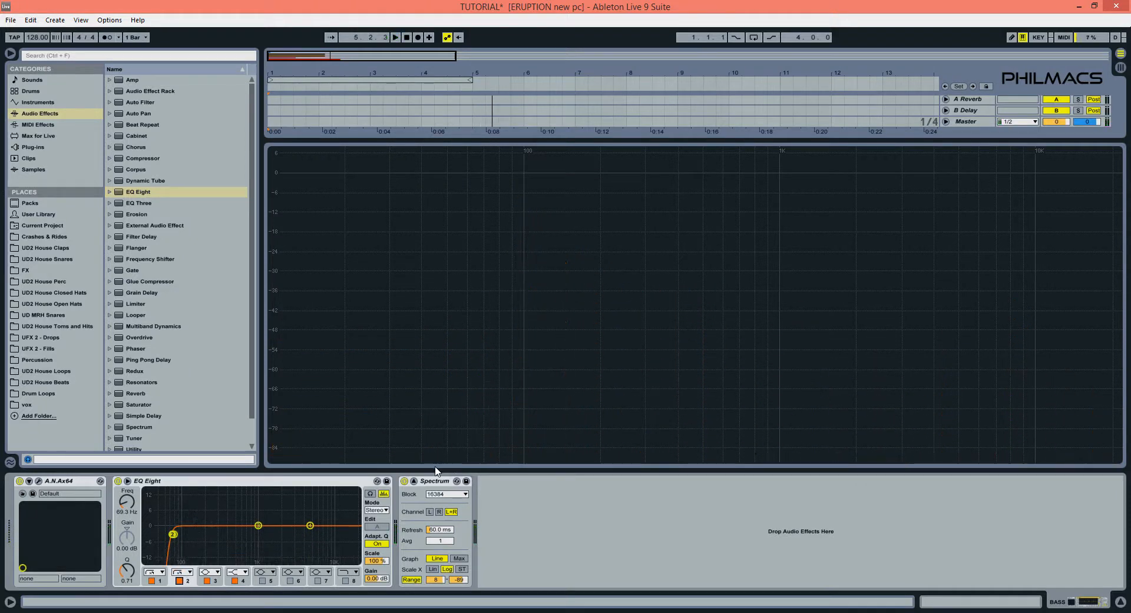
- Collapse the bass track's large Spectrum display, solo the SUB track and play it with its Spectrum enlarged
left_click(415, 482)
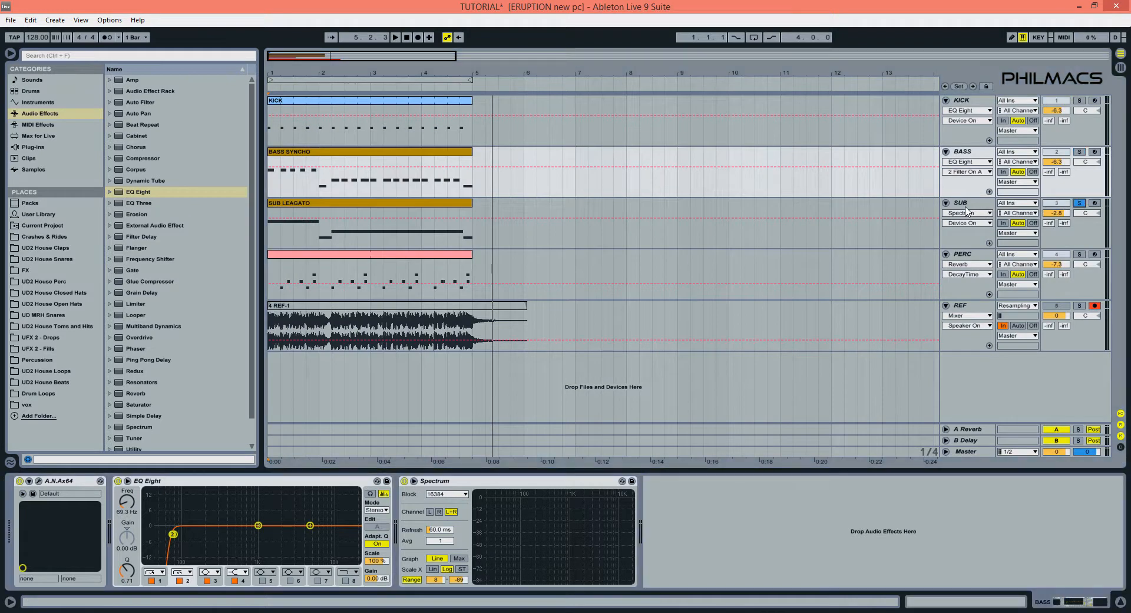
left_click(1079, 204)
key("space")
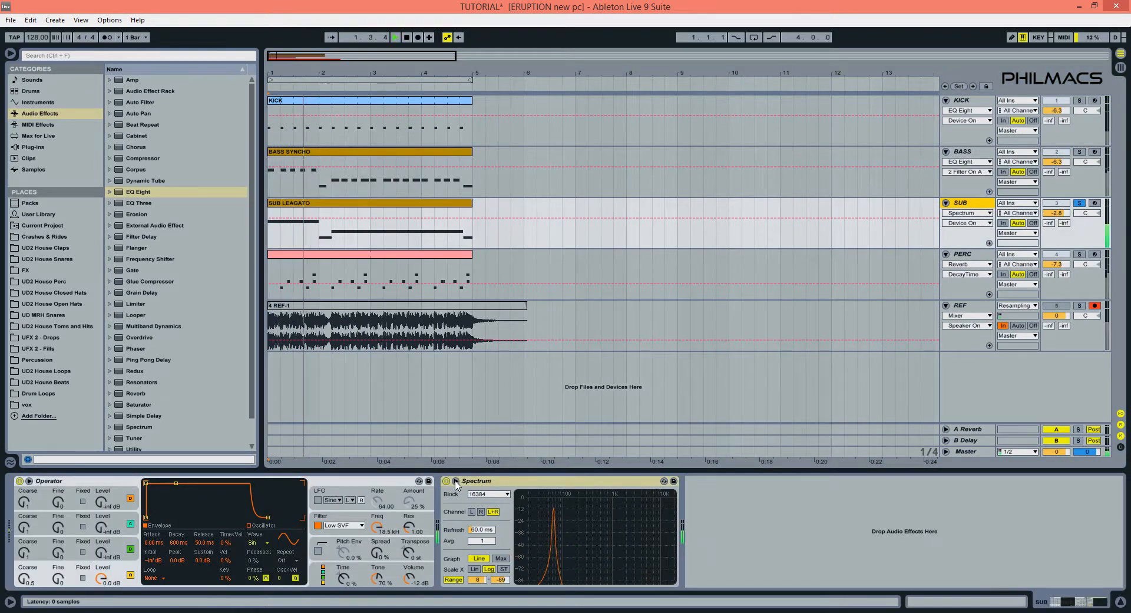
double_click(566, 519)
- Insert an EQ Eight before Spectrum on the SUB track and set band 1 to a low-cut filter at about 33.3 Hz
left_click_drag(169, 204, 439, 531)
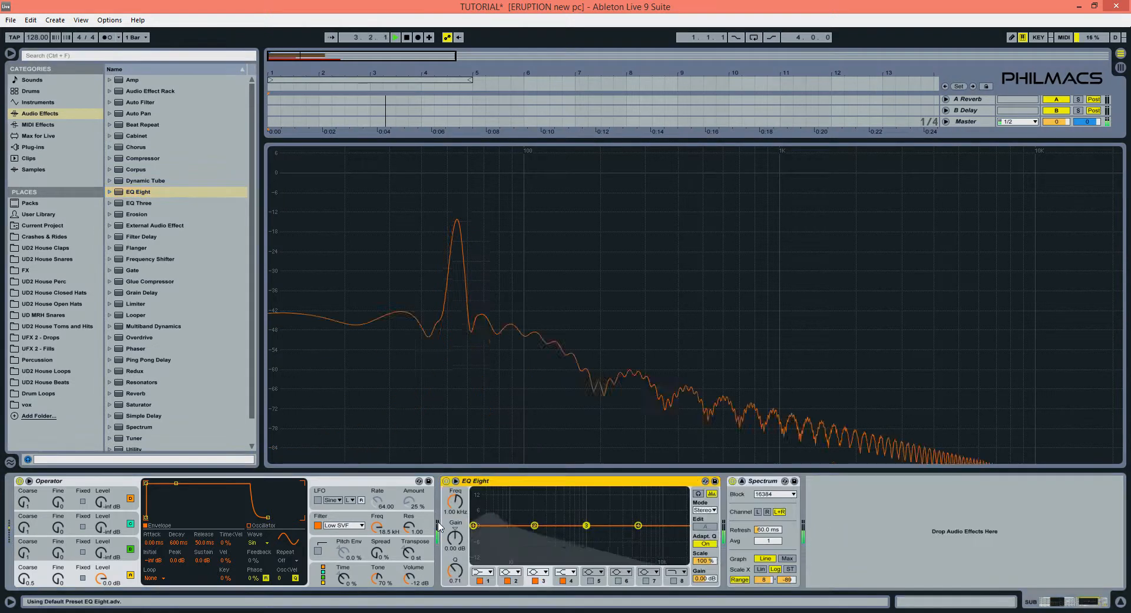
left_click(483, 572)
left_click(480, 502)
left_click_drag(455, 507, 455, 500)
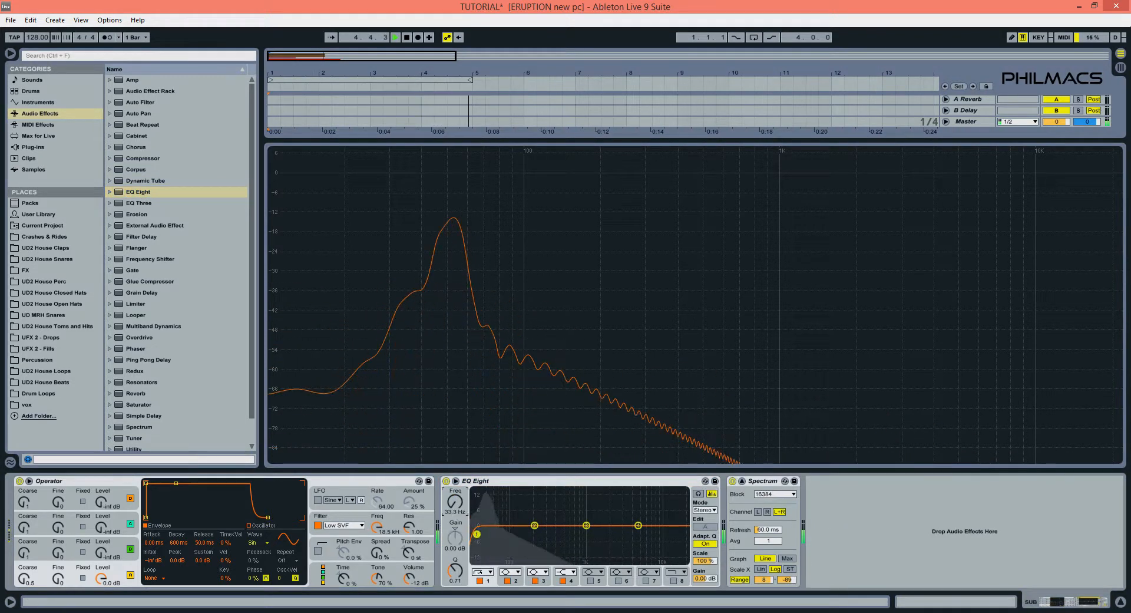
- Set band 8 of the SUB EQ Eight to a high-cut filter at about 137 Hz during playback, then collapse the large Spectrum display
left_click(673, 580)
left_click(678, 574)
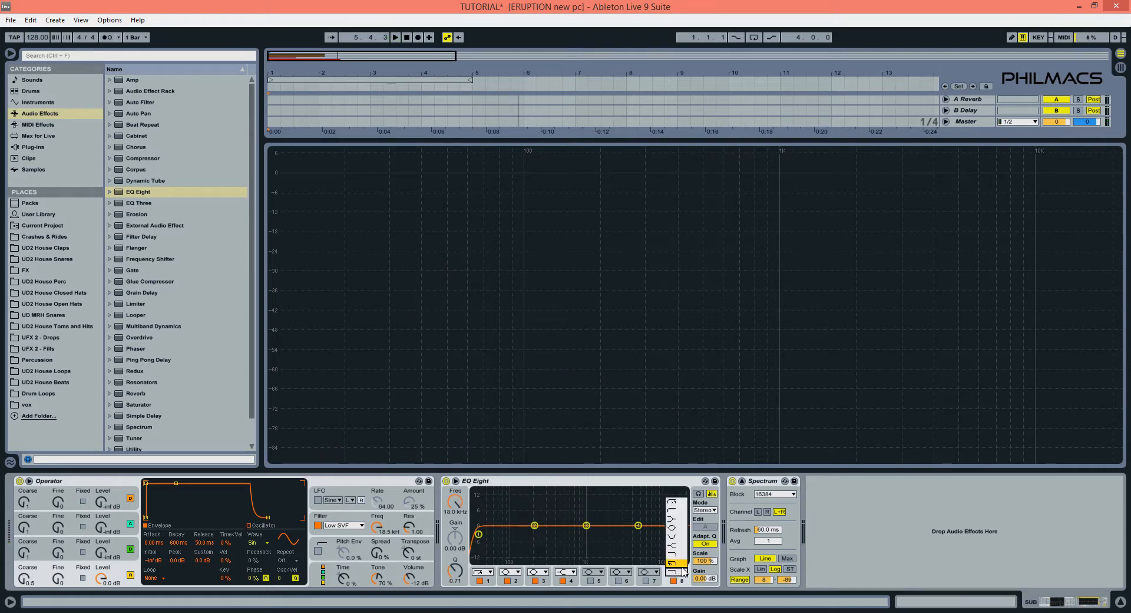
left_click(680, 564)
key("space")
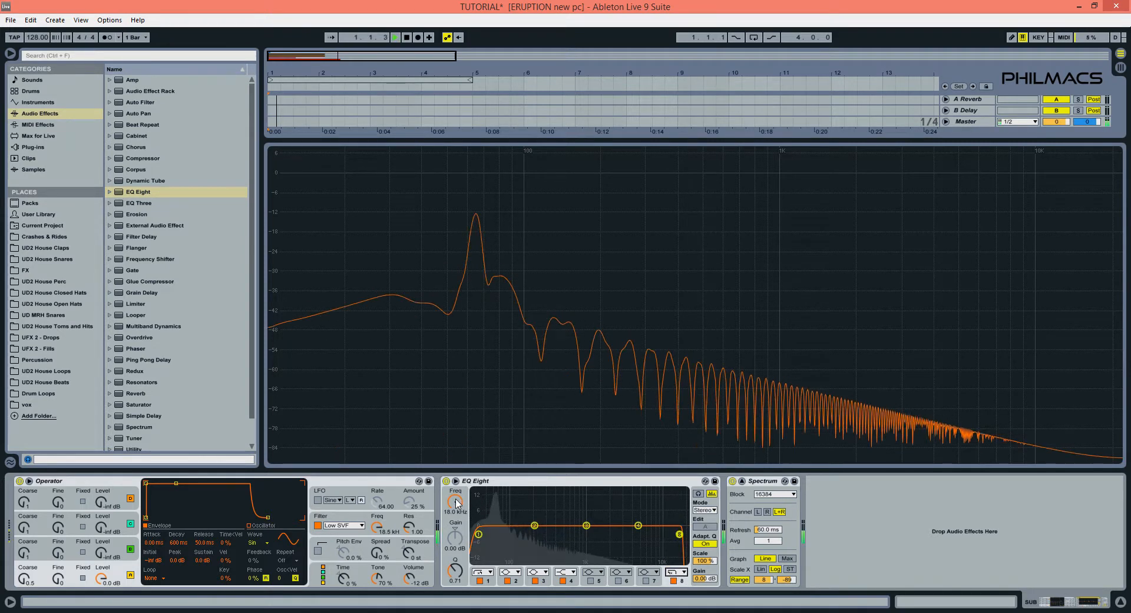
left_click_drag(463, 505, 463, 554)
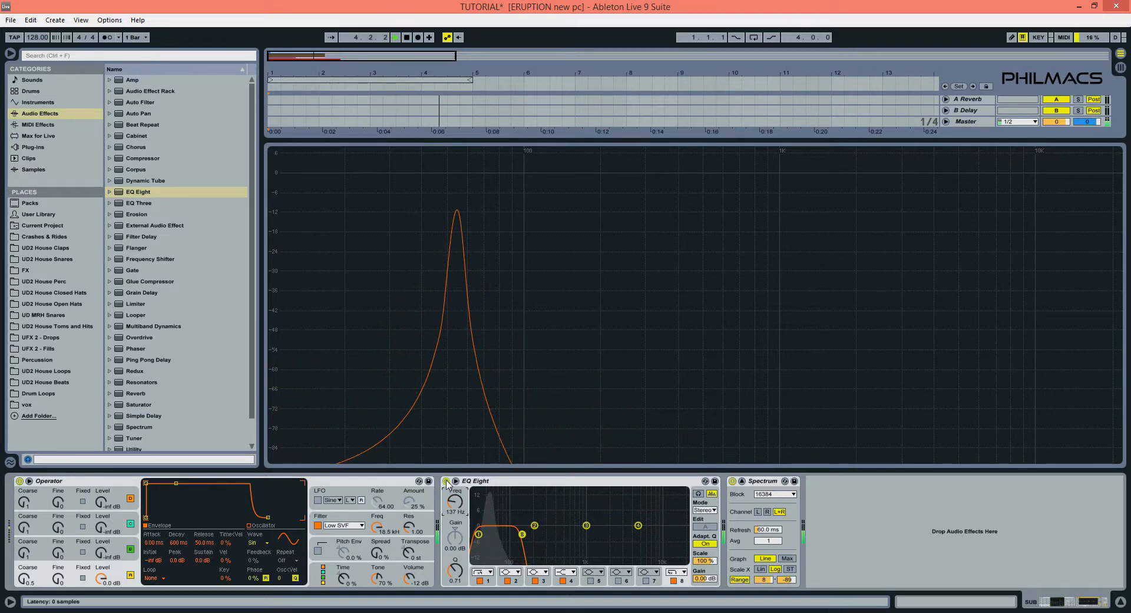
key("space")
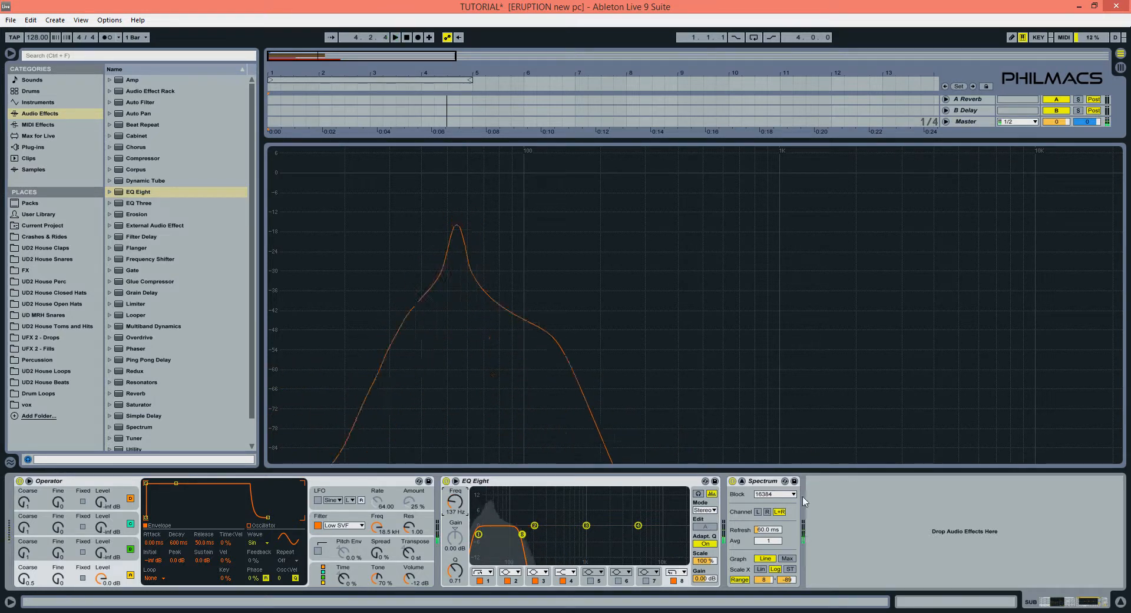
left_click(742, 481)
- Solo the PERC track and lower its Reverb decay time to about 679 ms during playback
left_click(1080, 254)
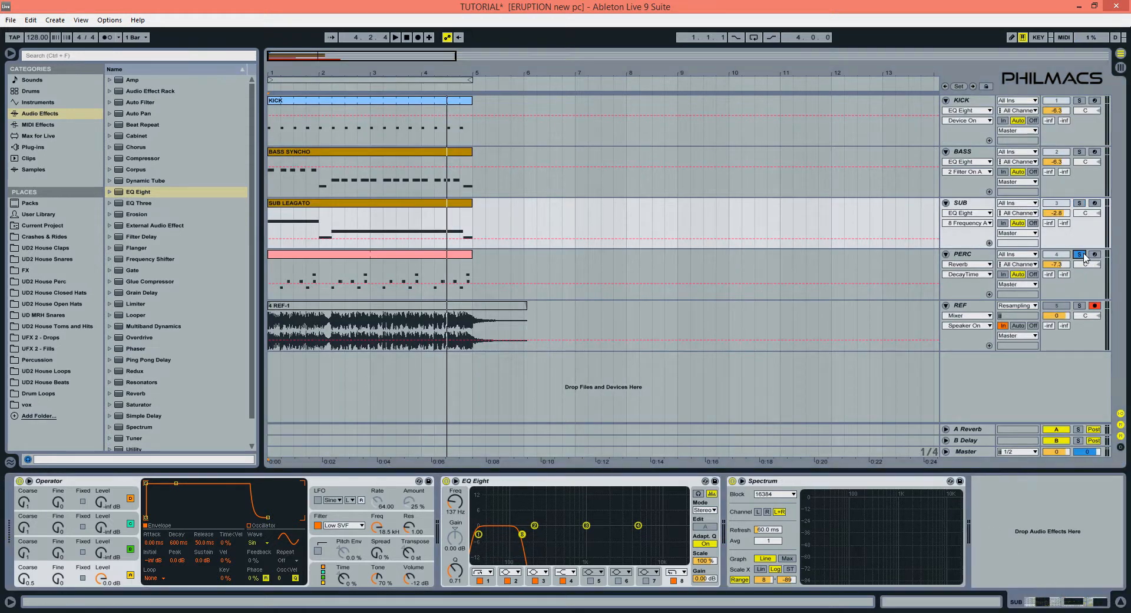
left_click(976, 259)
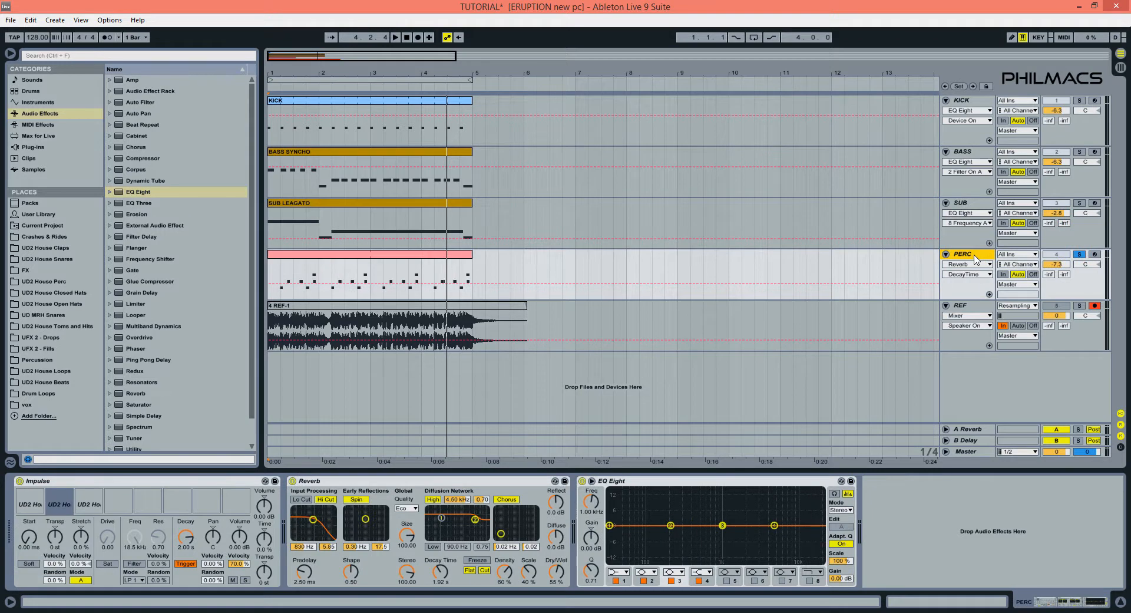
key("space")
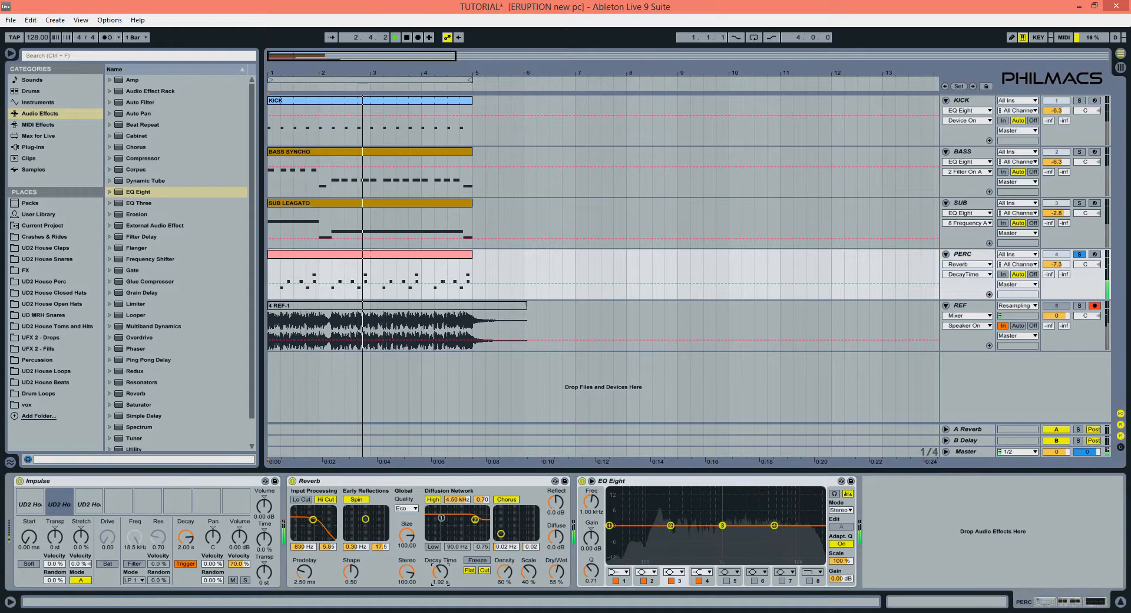
left_click_drag(441, 571, 440, 611)
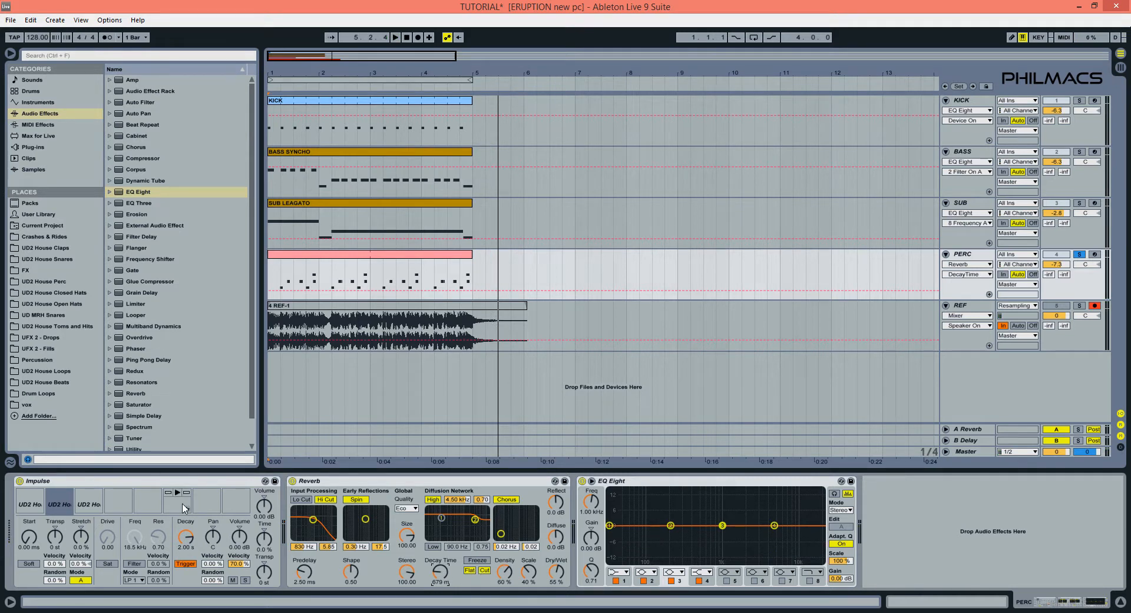
- Set the second Impulse sample on PERC to a decay of about 896 ms and pan it to 28L
key("space")
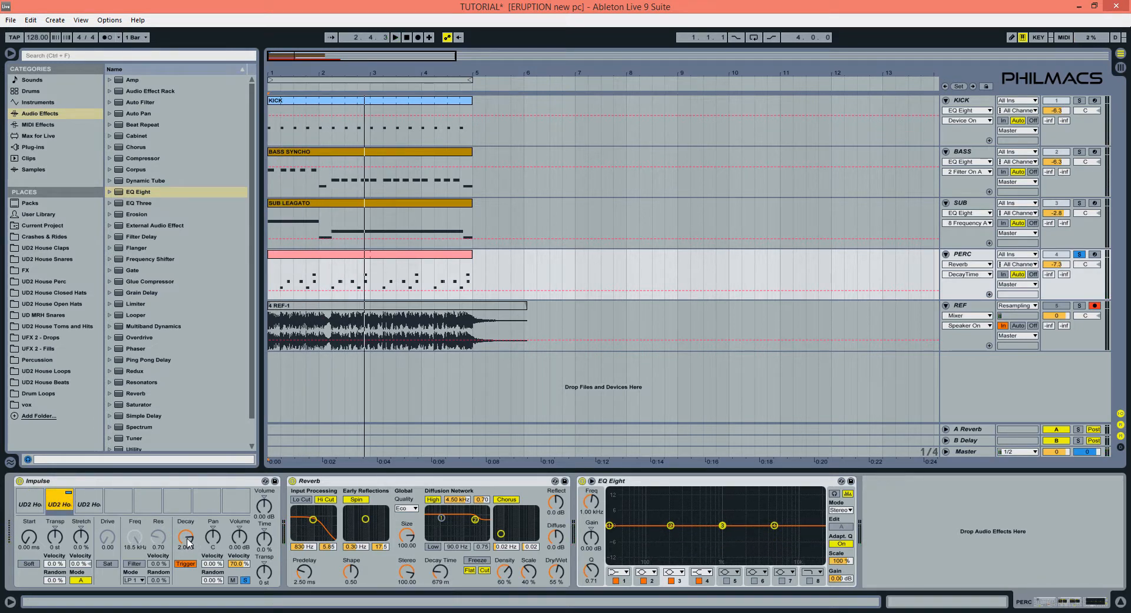
left_click(186, 538)
left_click_drag(186, 536, 213, 553)
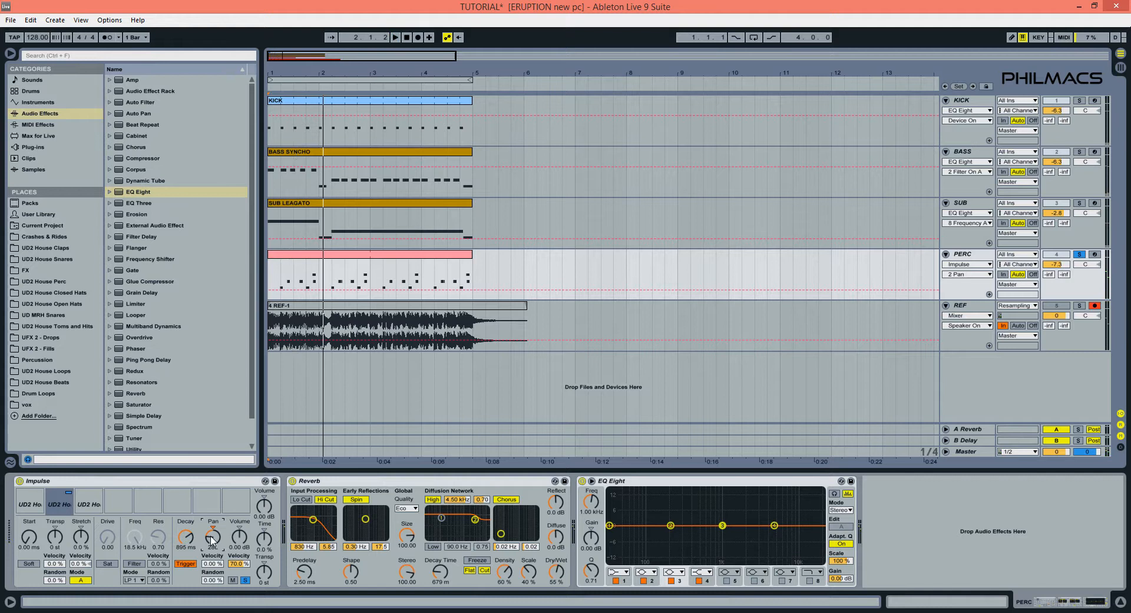
left_click(70, 493)
- Set the third Impulse sample on PERC to a decay of about 1.29 s and pan it to 21R while playing
key("space")
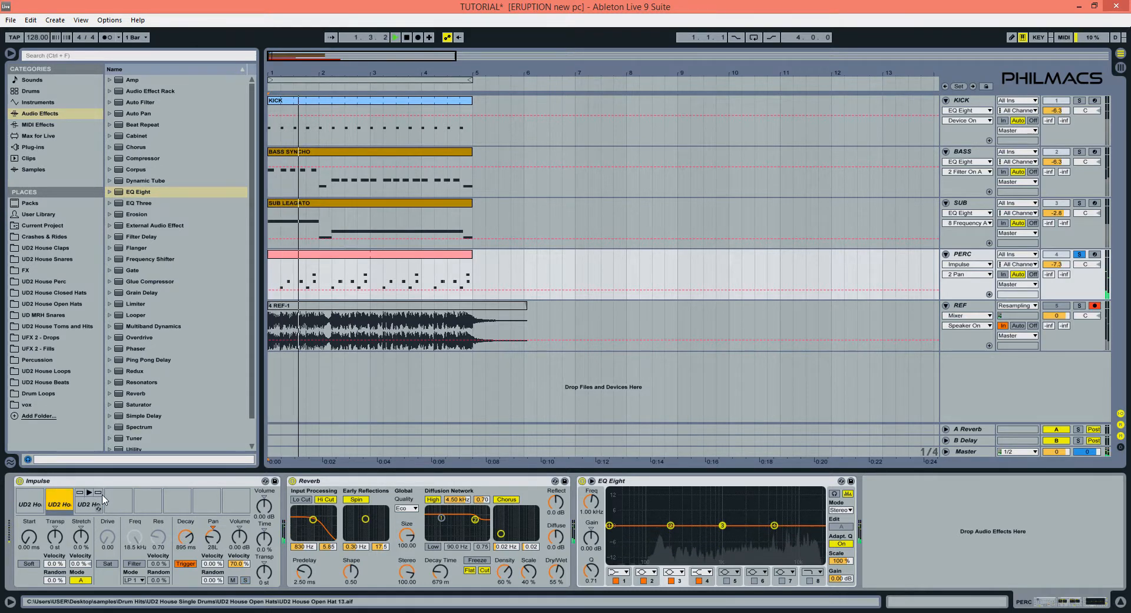
left_click(94, 501)
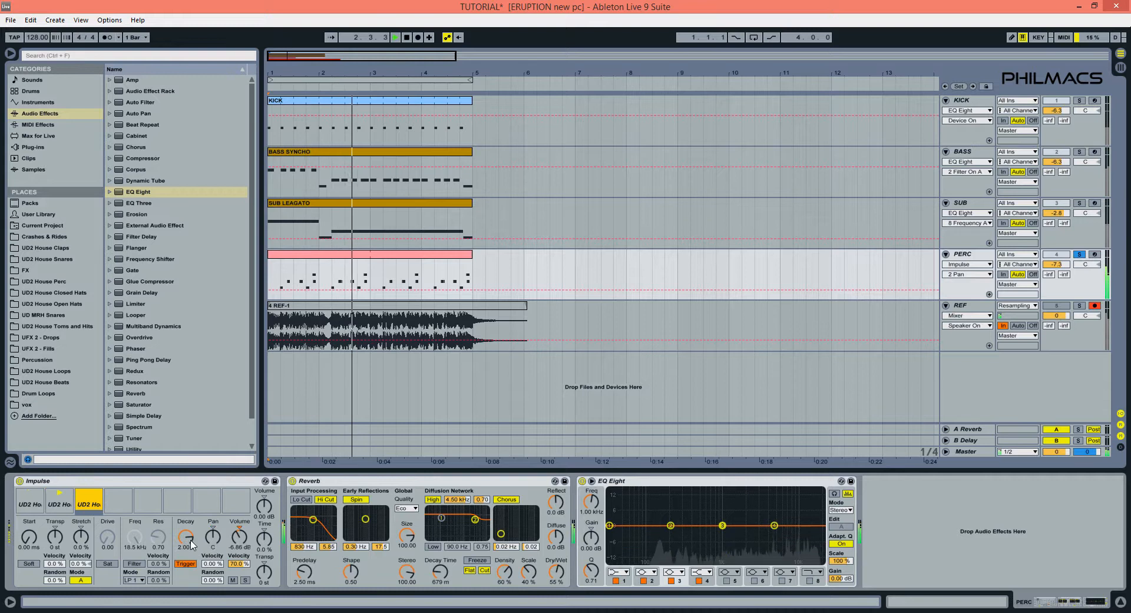
mouse_move(185, 537)
left_mouse_down()
mouse_move(211, 518)
mouse_move(185, 531)
left_mouse_up()
key("space")
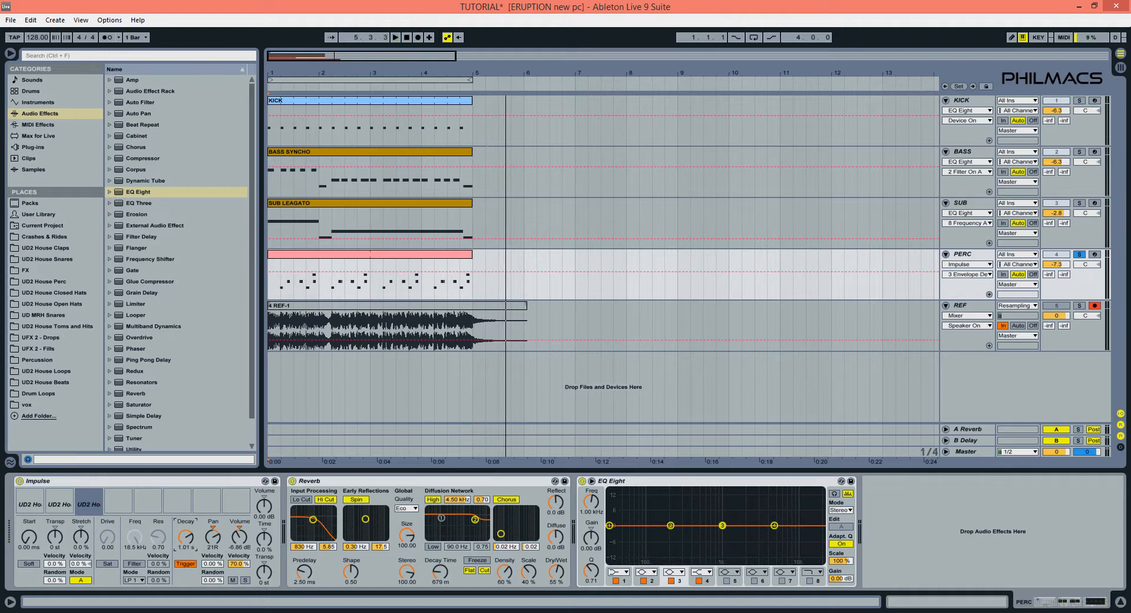
key("space")
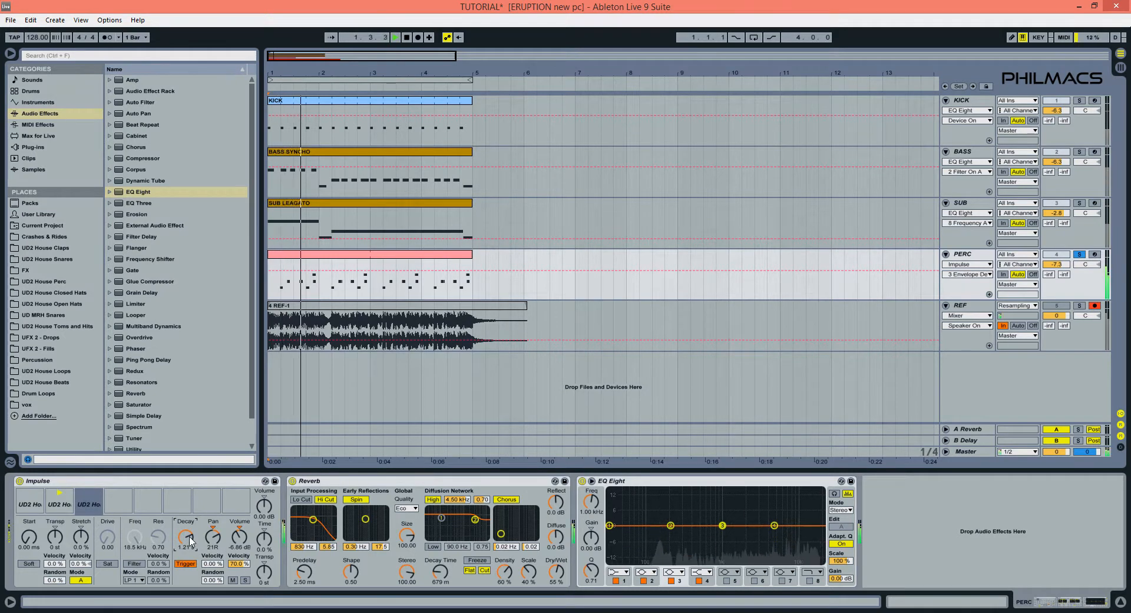
left_click_drag(190, 540, 190, 538)
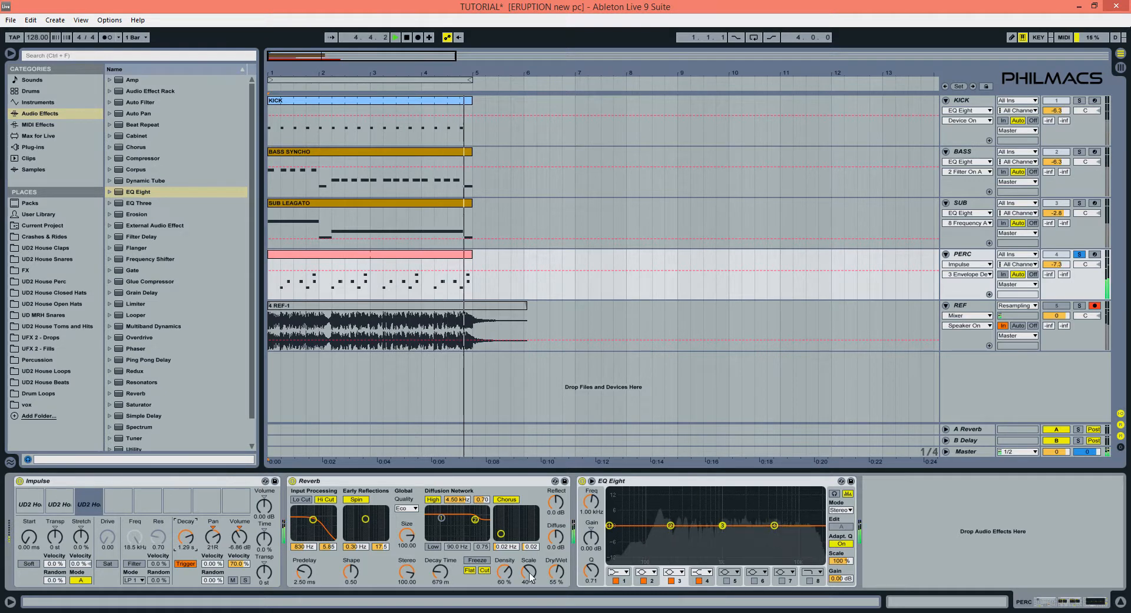
- Reduce the PERC Reverb's Dry/Wet to 40% and enable looping of the four-bar section for playback
left_click_drag(557, 573, 557, 594)
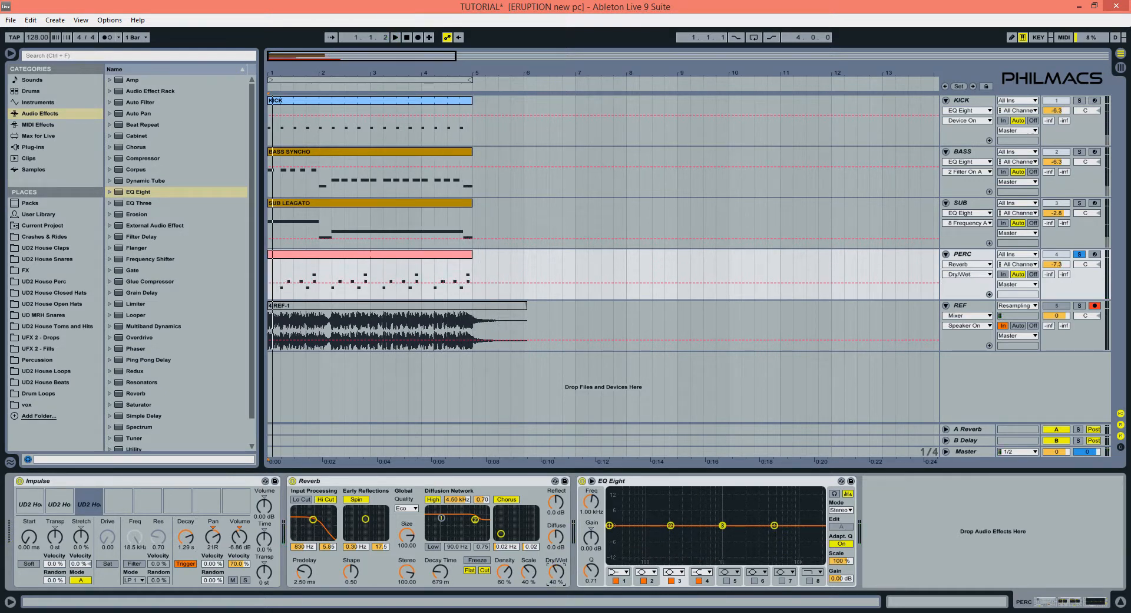
key("space")
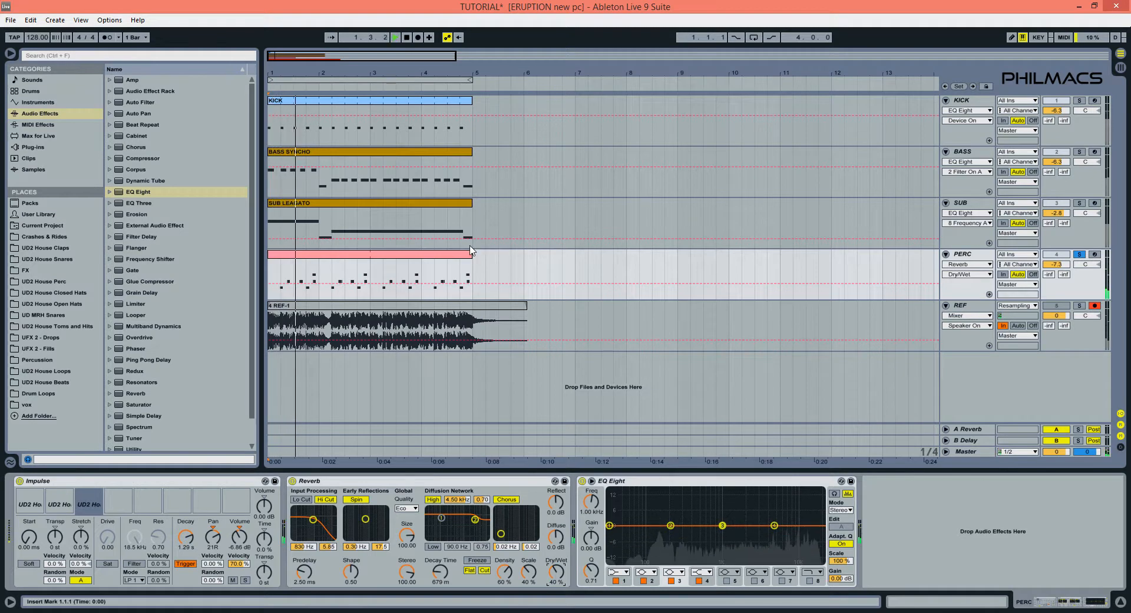
left_click(429, 80)
left_click(755, 37)
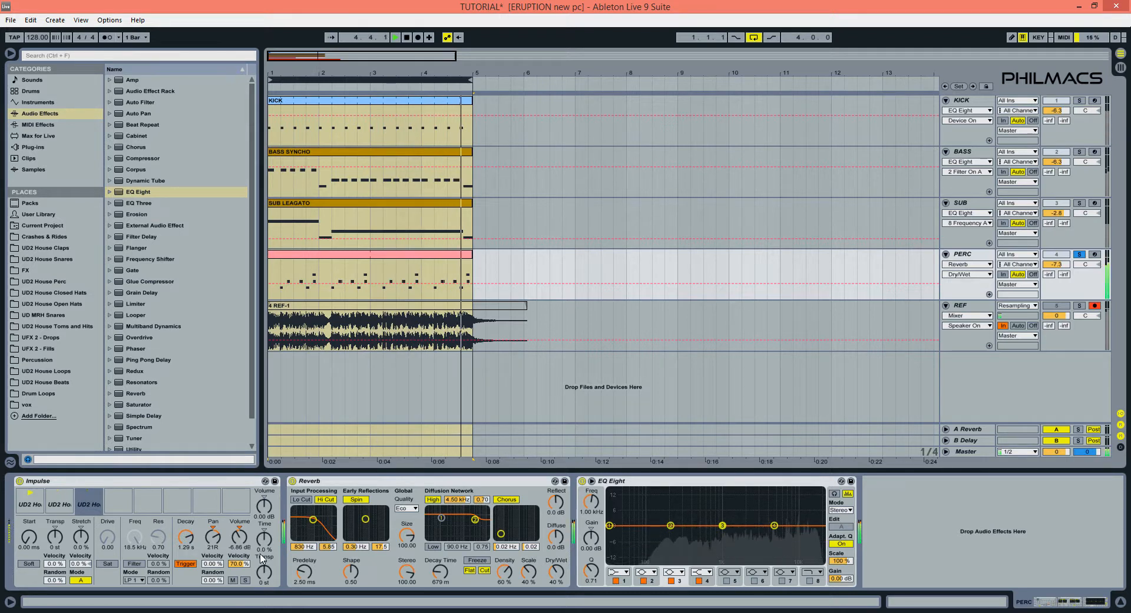
key("space")
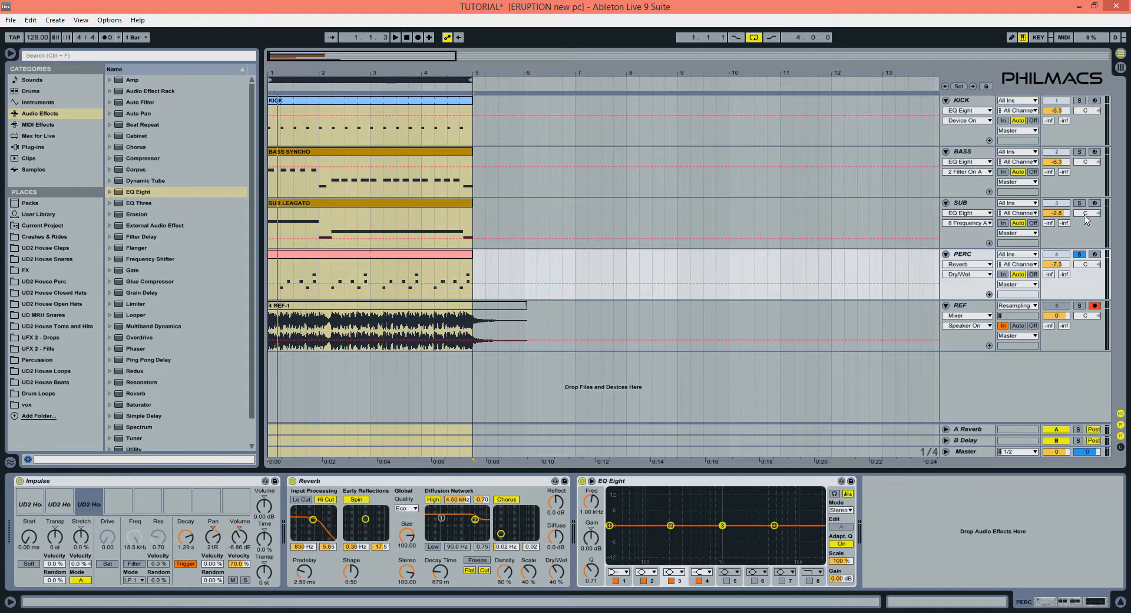
- Unsolo the PERC track and play the full mix to hear all the tracks together
left_click(1079, 254)
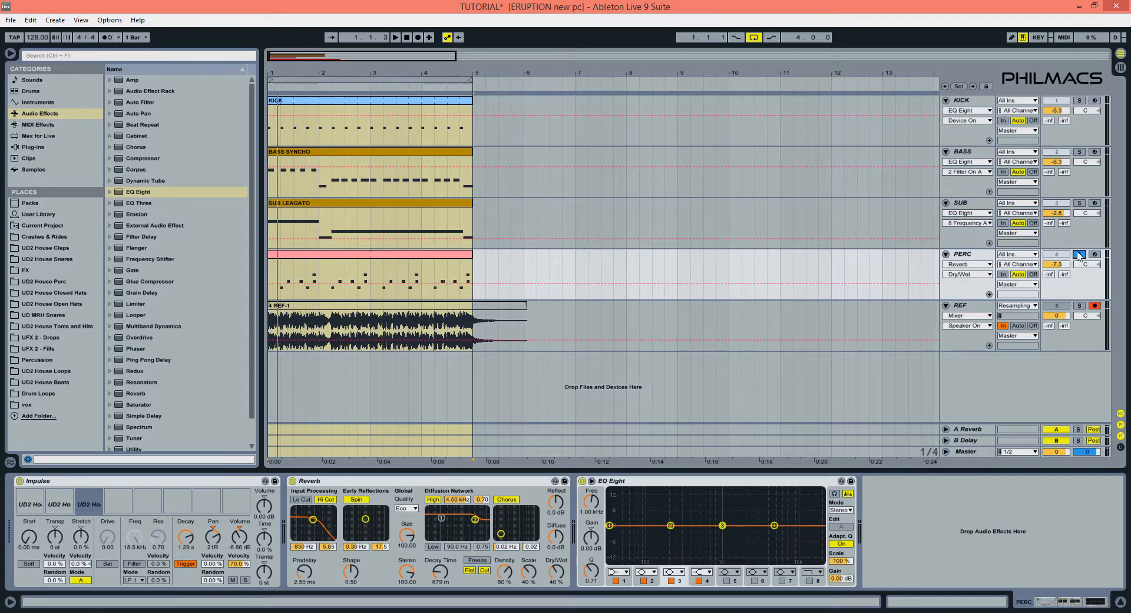
key("space")
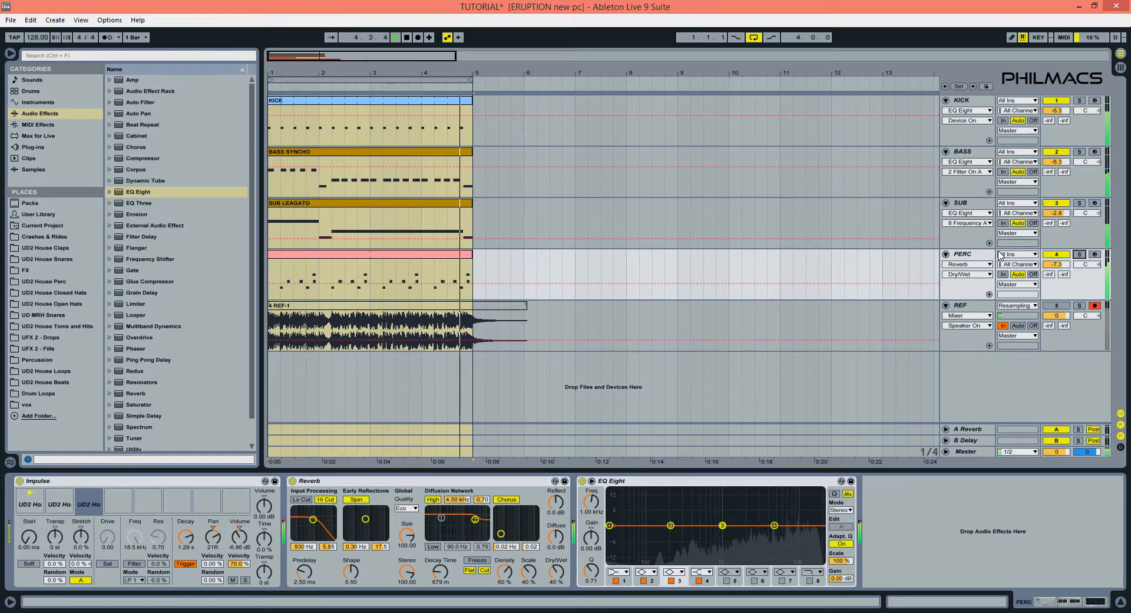
key("space")
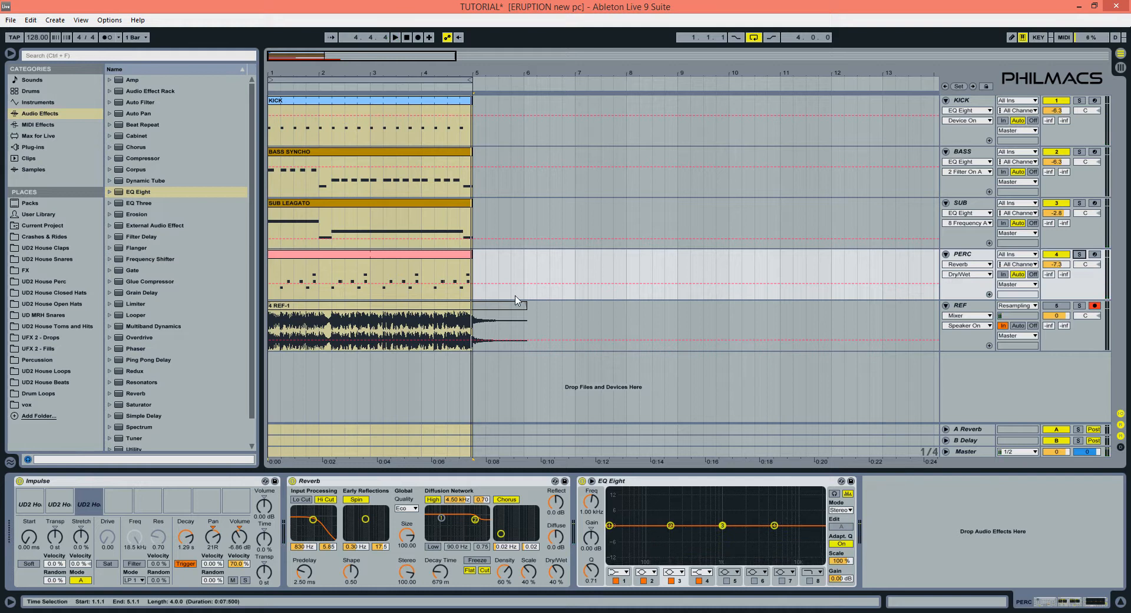
- Replace the SUB LEAGATO clip with a copy of the BASS SYNCHO clip, then play the SUB and BASS tracks soloed
left_click(335, 209)
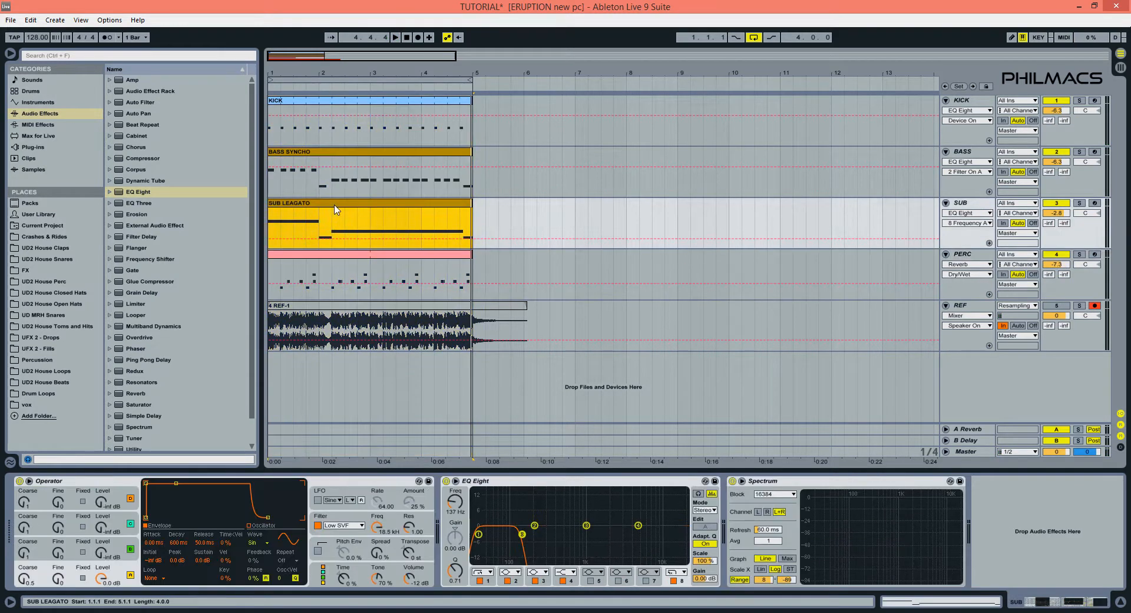
left_click(329, 154)
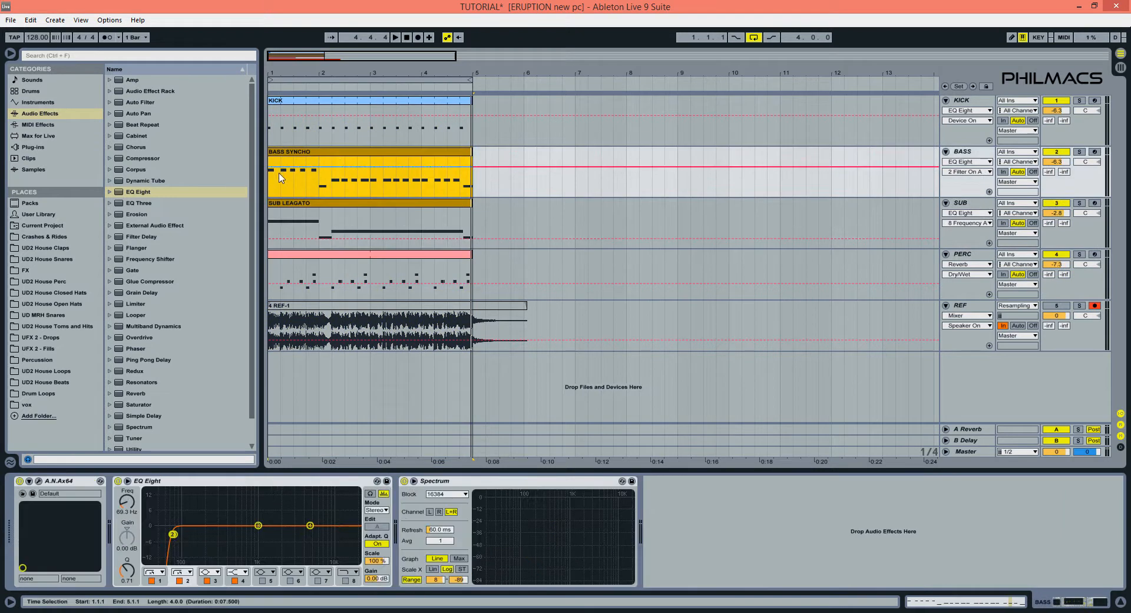
left_click(366, 157)
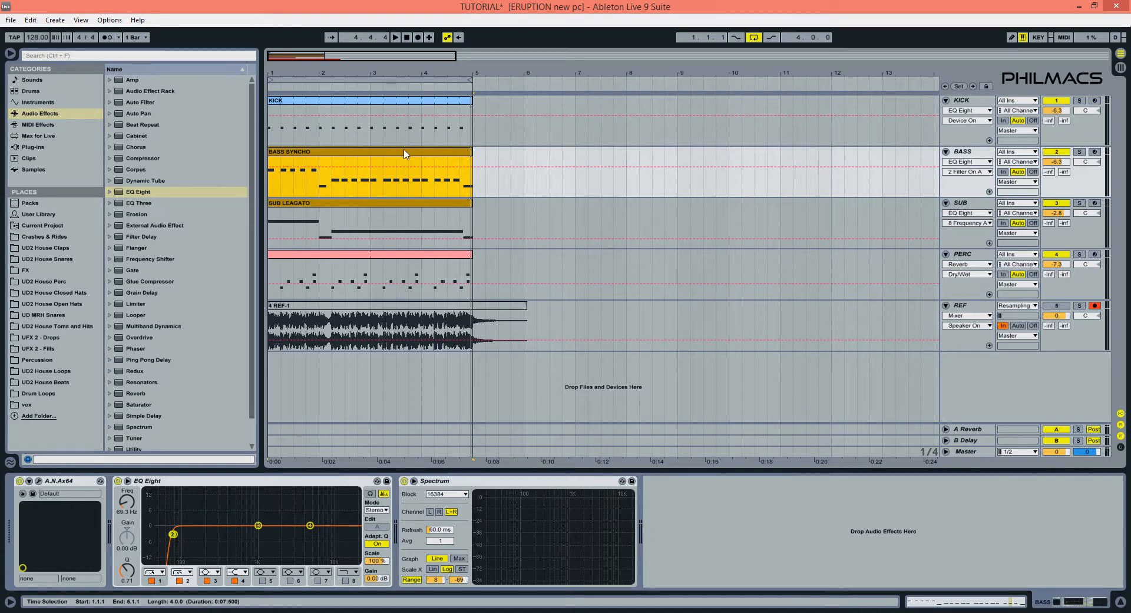
left_click_drag(421, 154, 424, 212)
key("space")
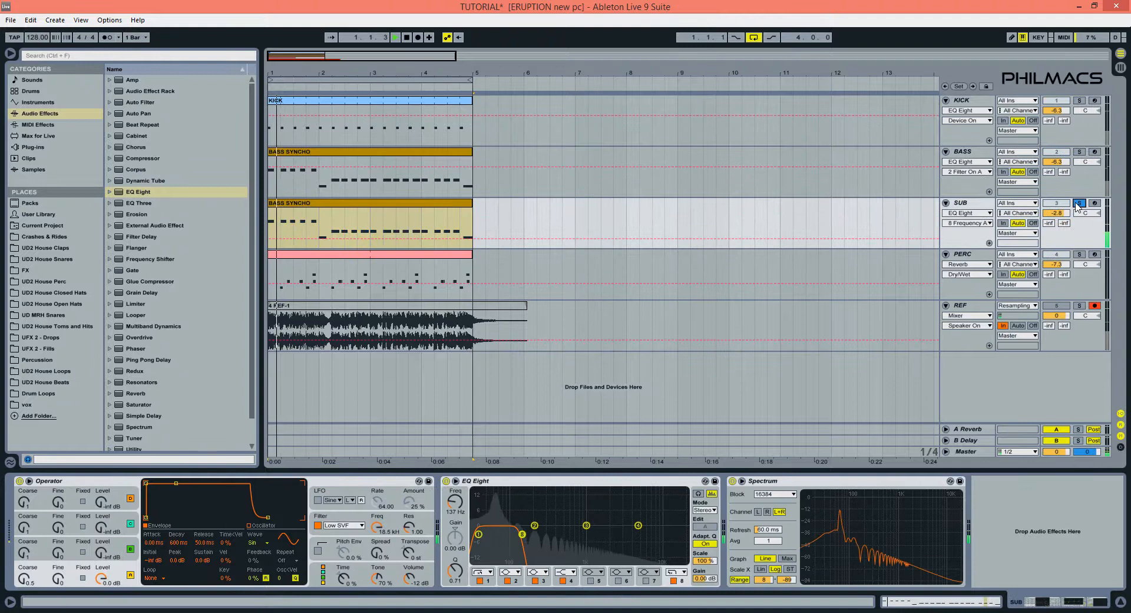
left_click(1080, 153)
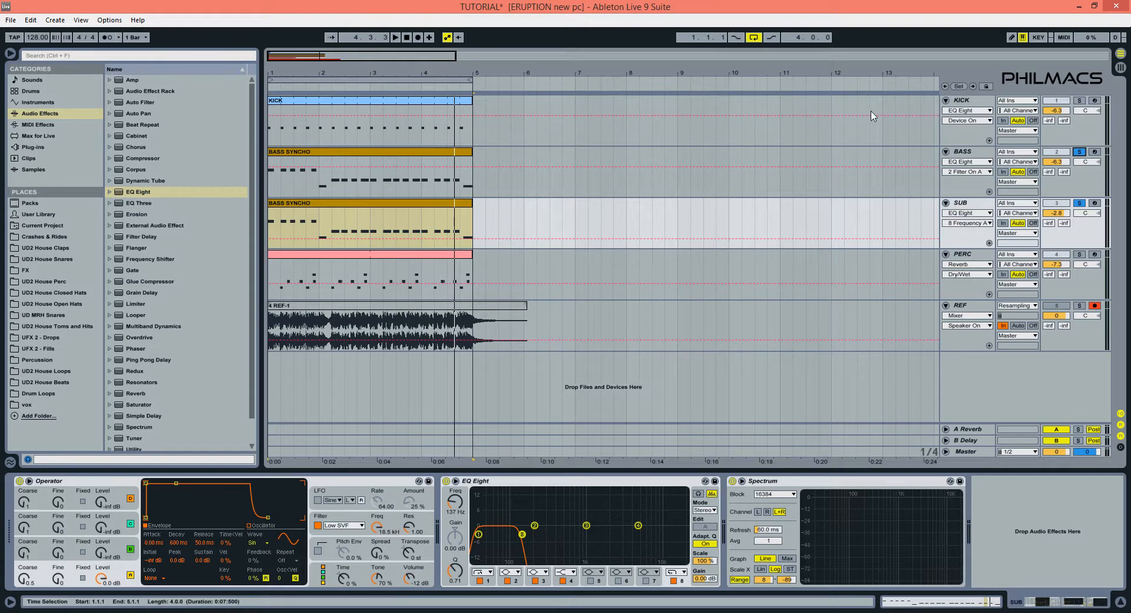
- Duplicate the KICK track and name the upper copy TRIGGER
right_click(972, 103)
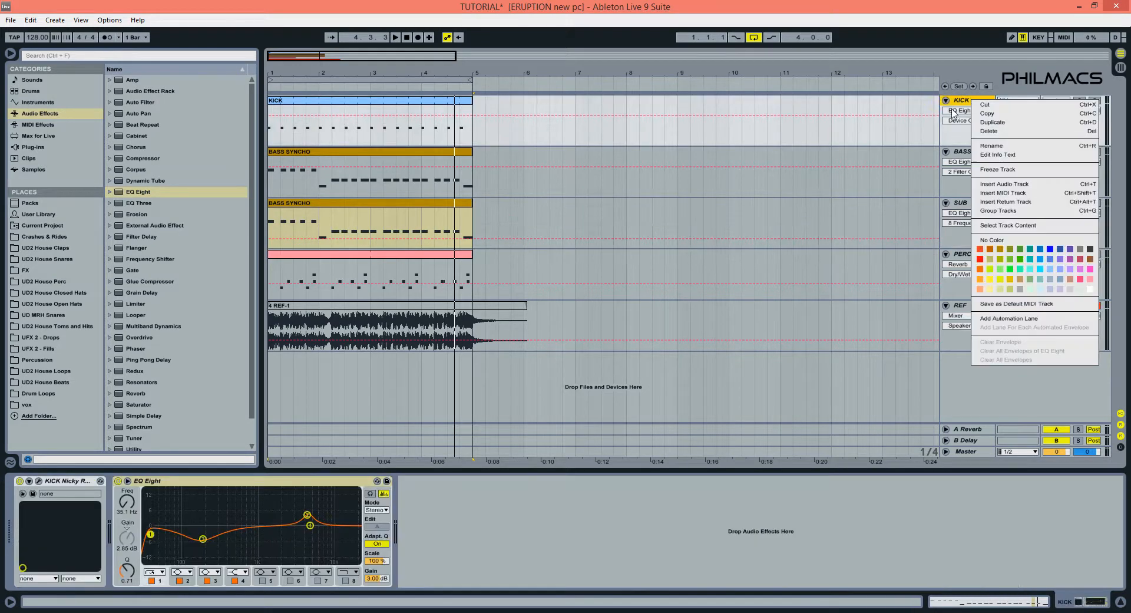
left_click(993, 122)
left_click(967, 108)
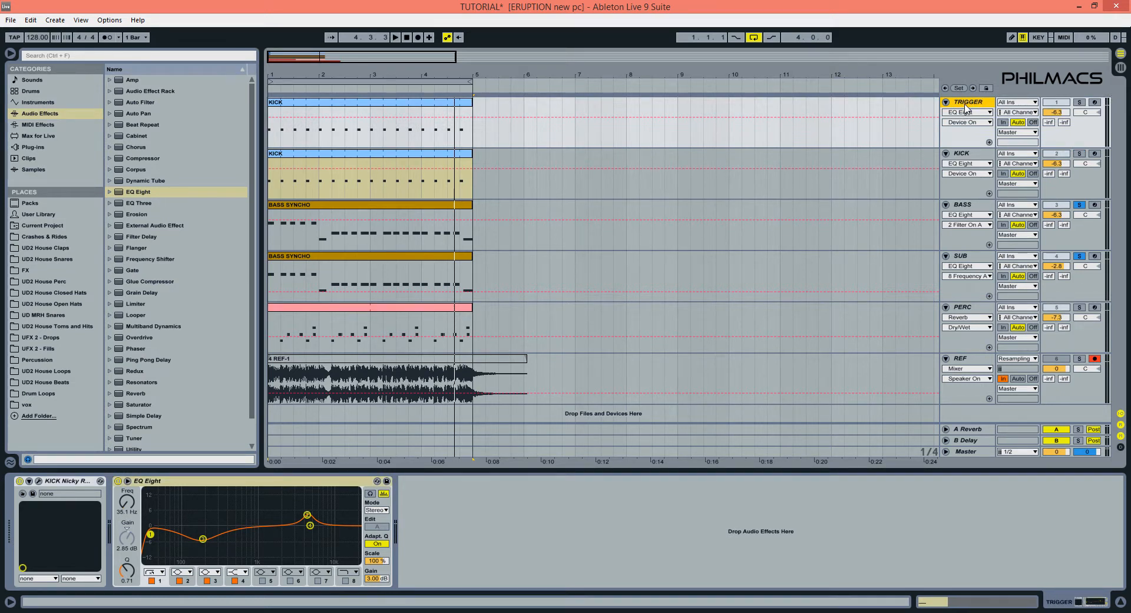
- Delete EQ Eight from the TRIGGER track and set the length in its KICK Nicky Romero Edition synth to 50
left_click(212, 483)
key("Delete")
left_click(38, 481)
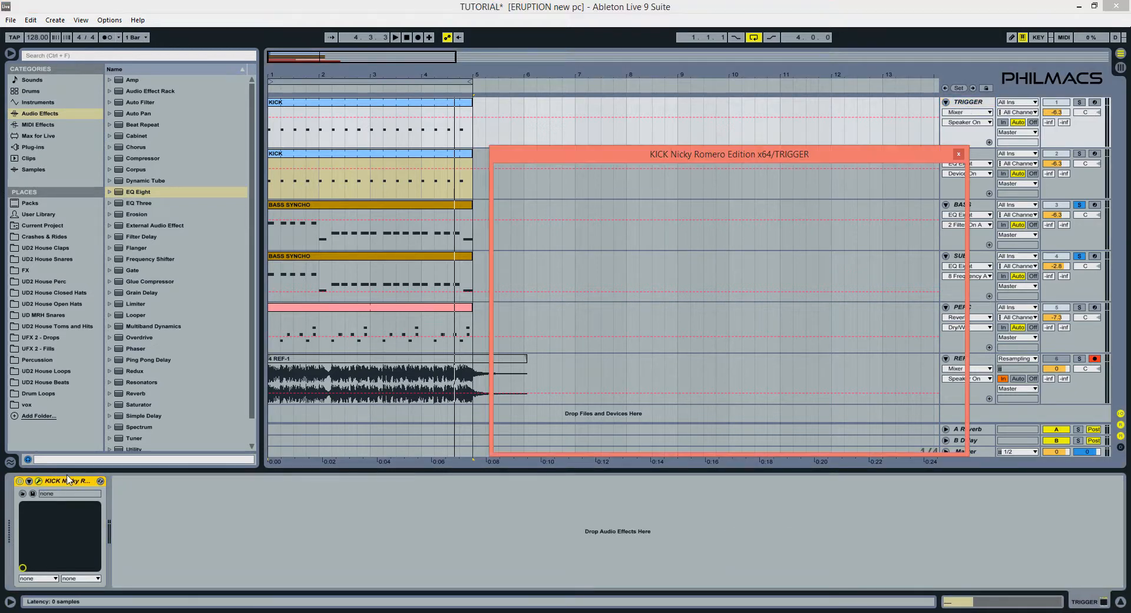
left_click_drag(694, 388, 491, 389)
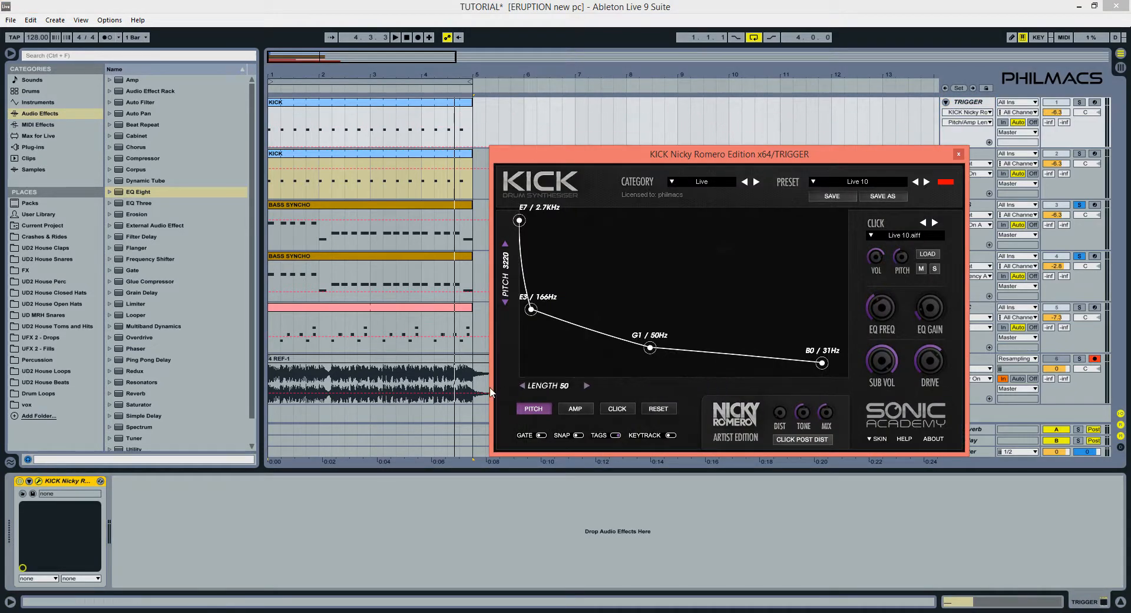
- Close the KICK synth window and route the TRIGGER track's output to Sends Only
left_click(959, 155)
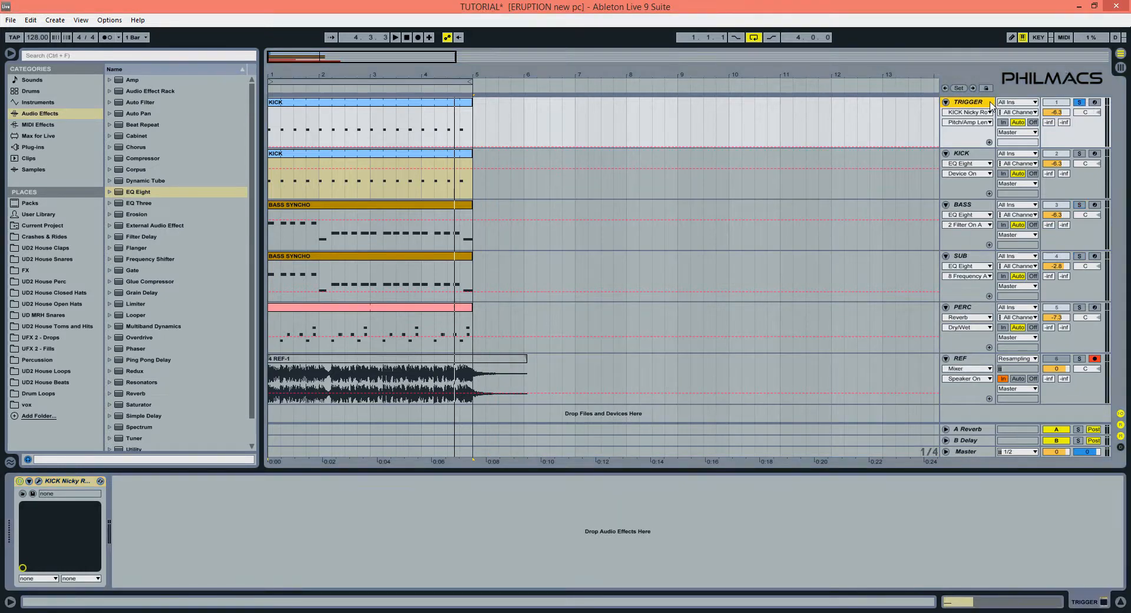
left_click(1016, 132)
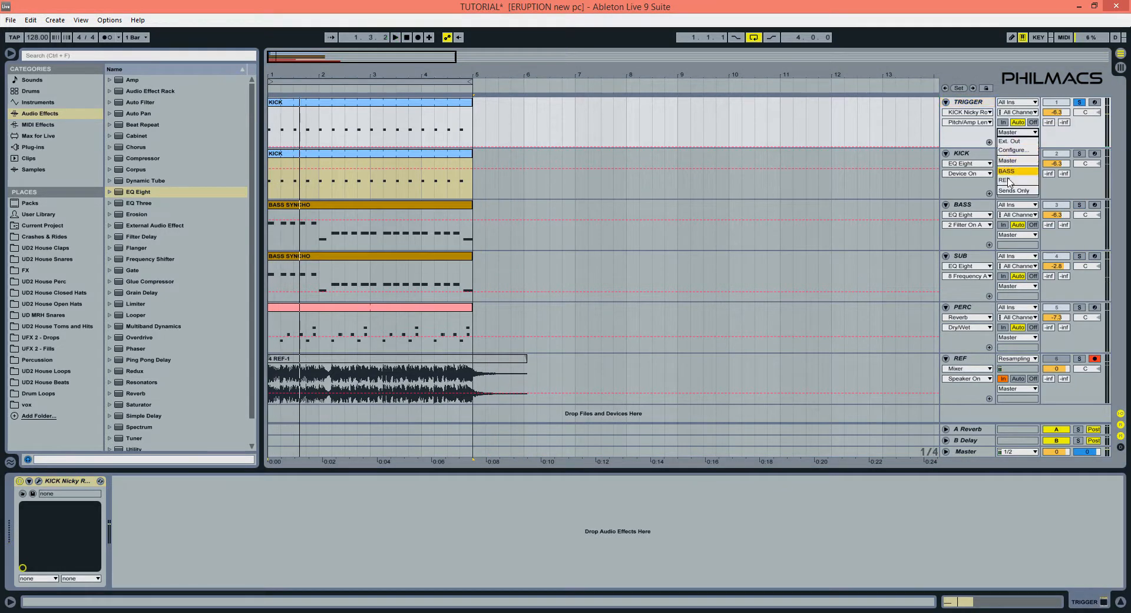
left_click(1015, 191)
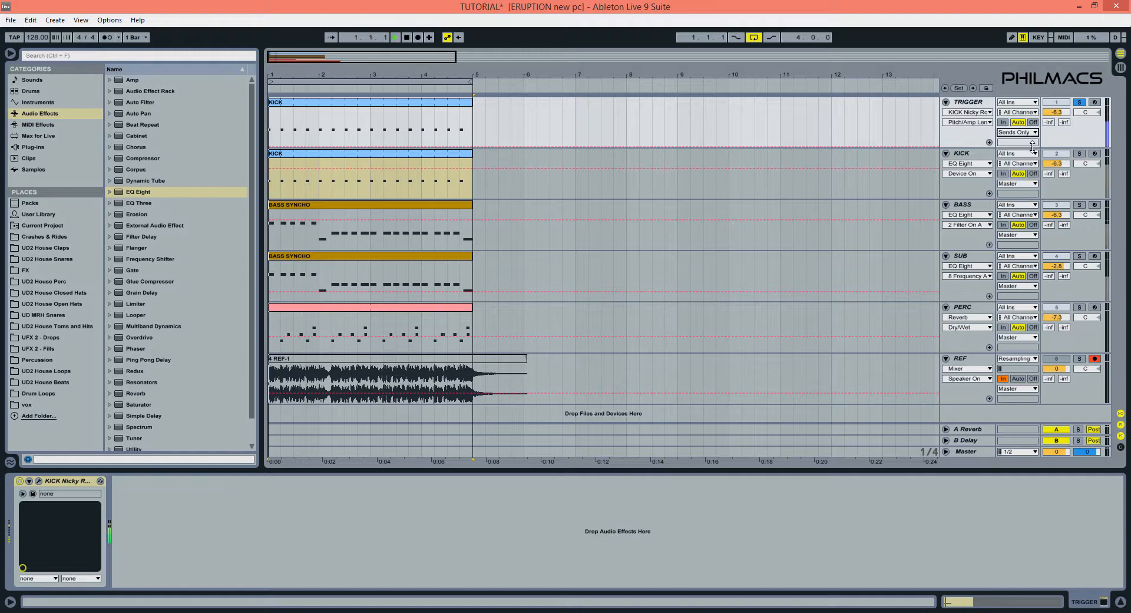
- Add a Compressor after Spectrum on the BASS track and enable its sidechain with TRIGGER as the audio source
left_click(968, 206)
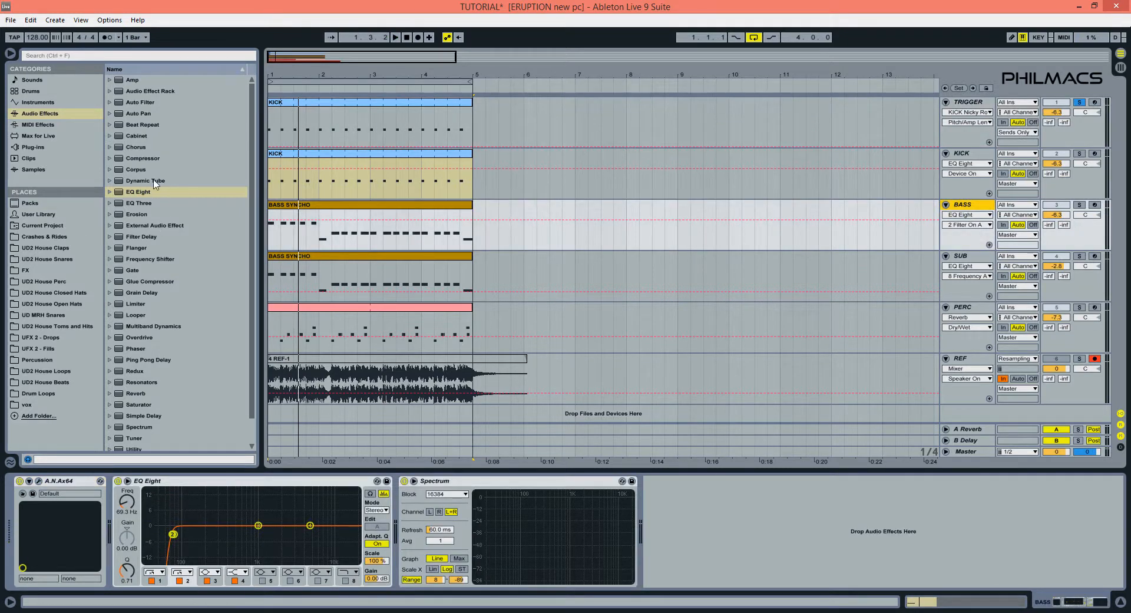
left_click_drag(147, 158, 695, 512)
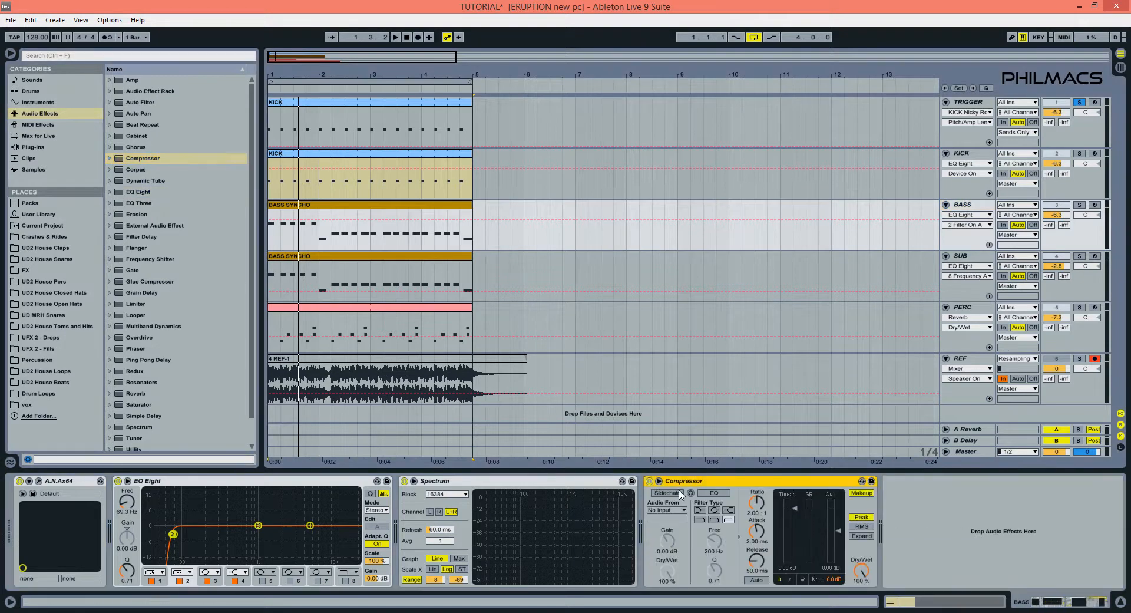
left_click(659, 481)
left_click(671, 510)
left_click(662, 519)
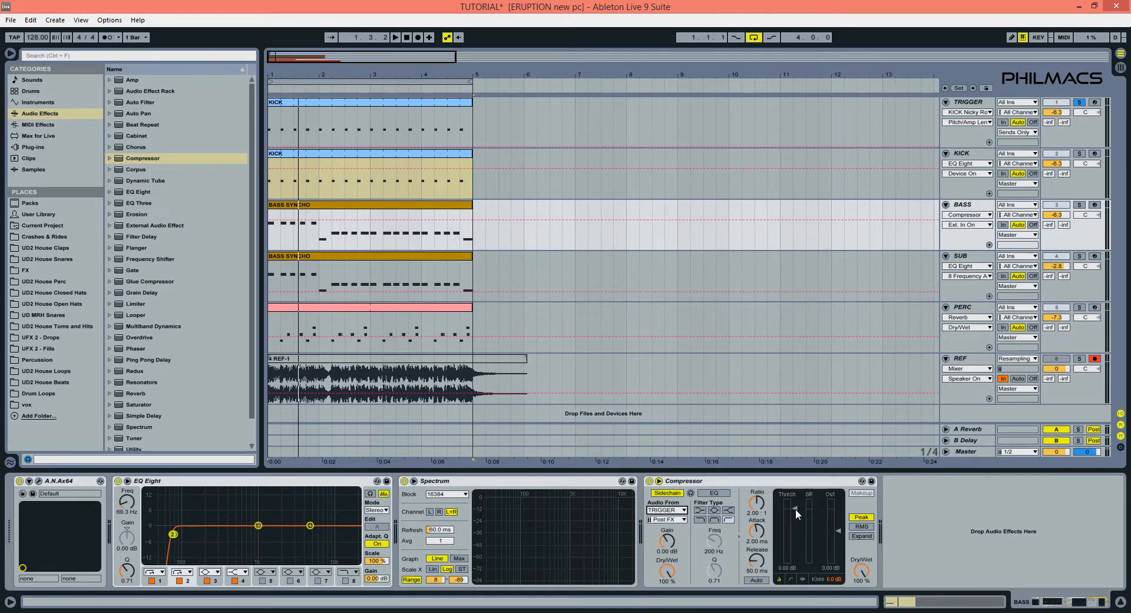
- Play the BASS track soloed and set its Compressor's attack to 0.01 ms and threshold to -32.0 dB
left_click(1082, 207)
key("space")
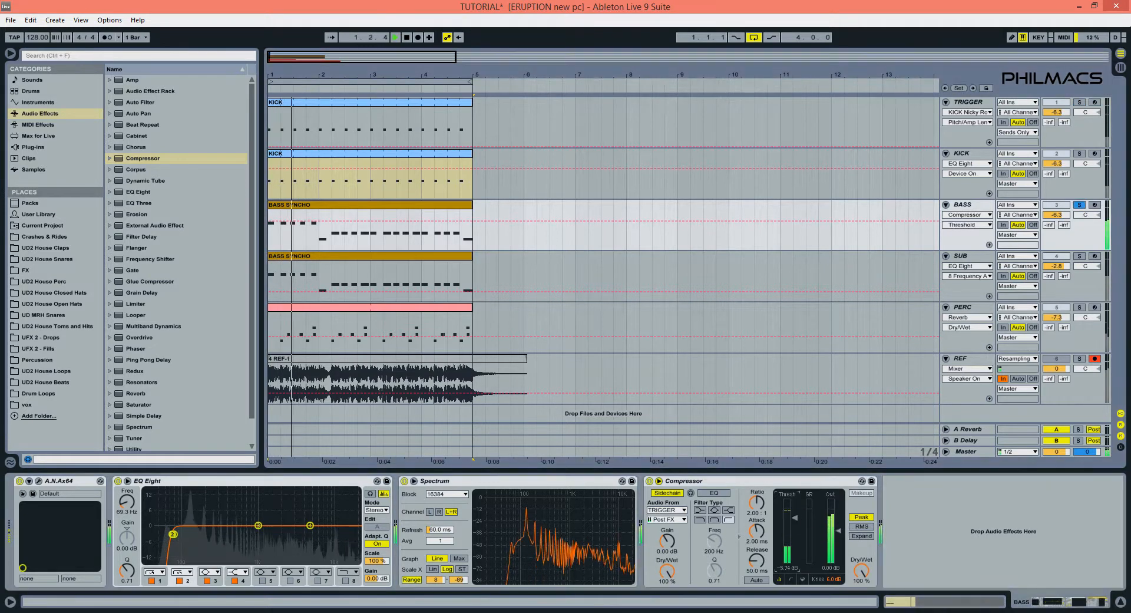
left_click_drag(757, 531, 756, 566)
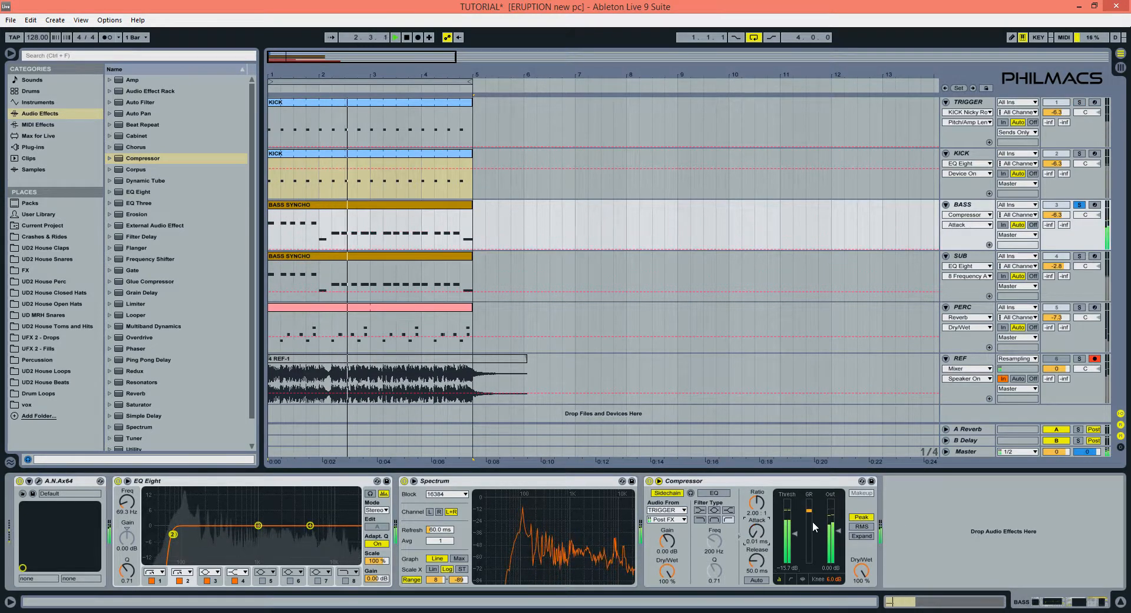
left_click_drag(794, 534, 795, 548)
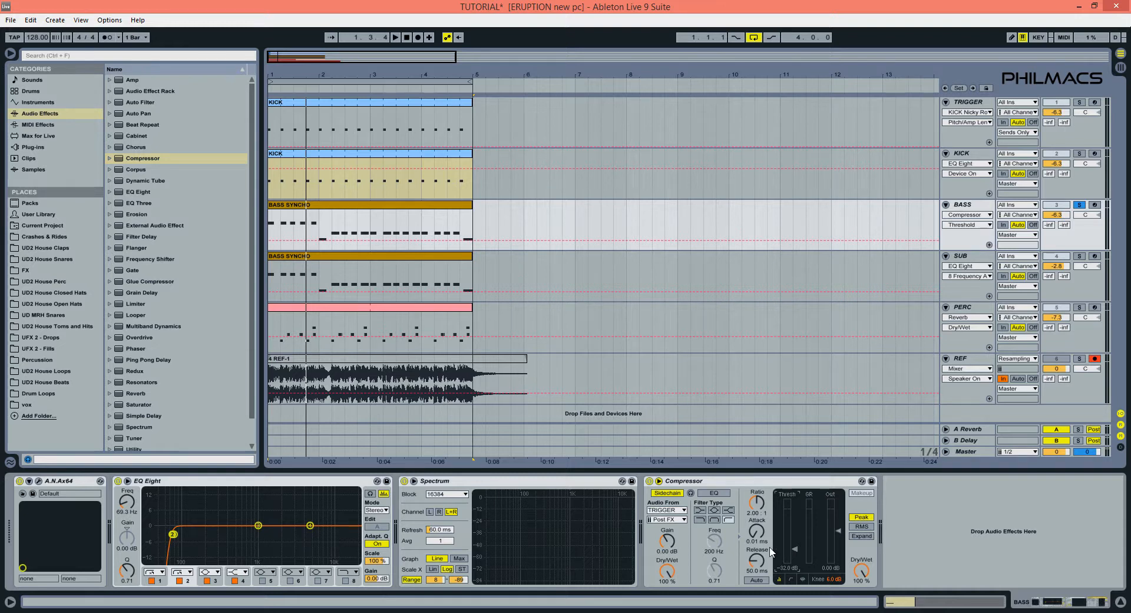
- Adjust the BASS Compressor's ratio to 2.74 : 1 and threshold to about -29 dB while listening to the ducking
left_click_drag(757, 502, 756, 482)
key("space")
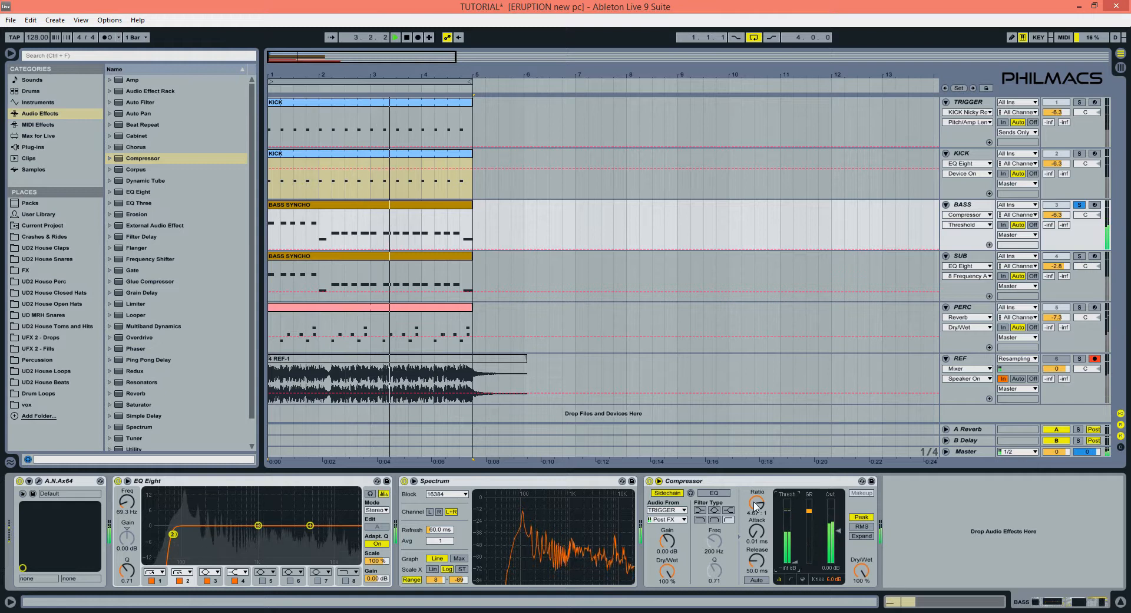
key("space")
key("space")
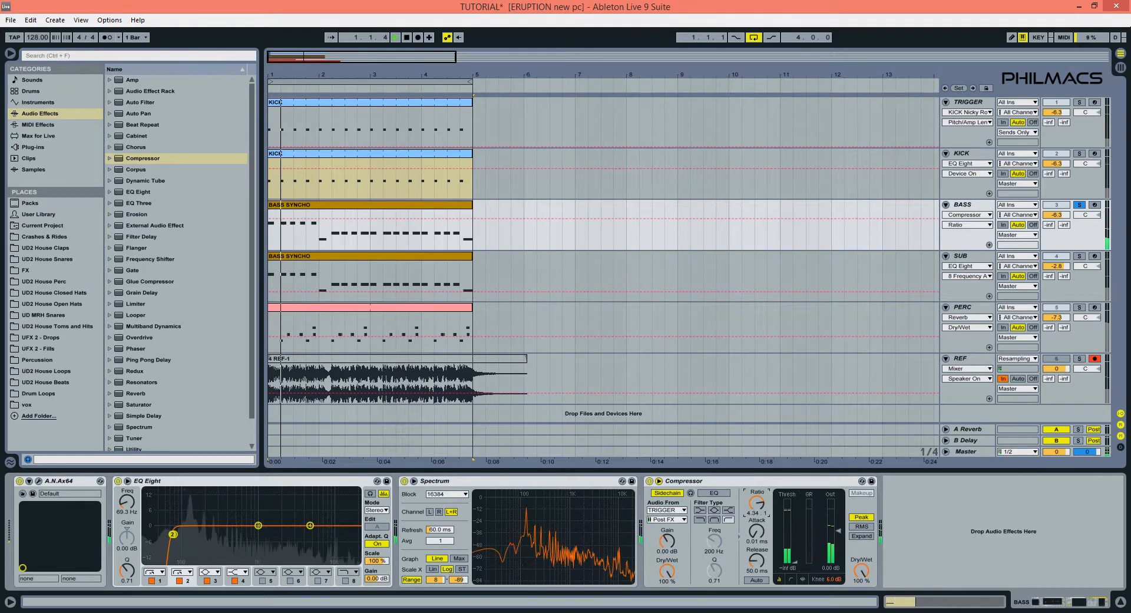
left_click_drag(758, 507, 758, 523)
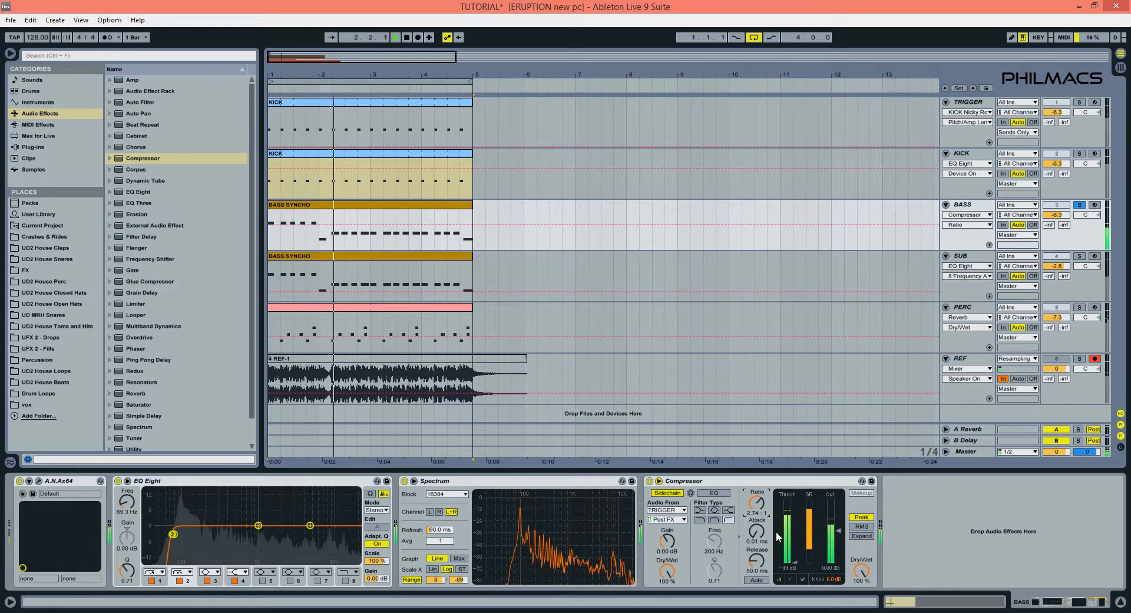
left_click_drag(795, 562, 795, 544)
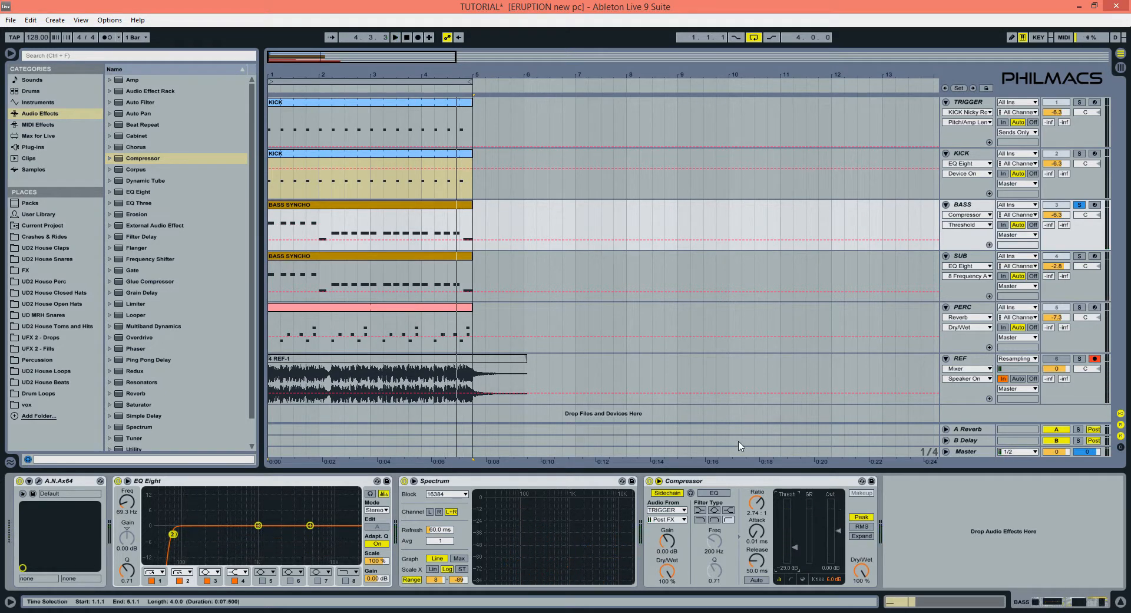
- Copy the BASS track's Compressor to the end of the SUB track's device chain, folding Spectrum there
right_click(729, 485)
left_click(753, 498)
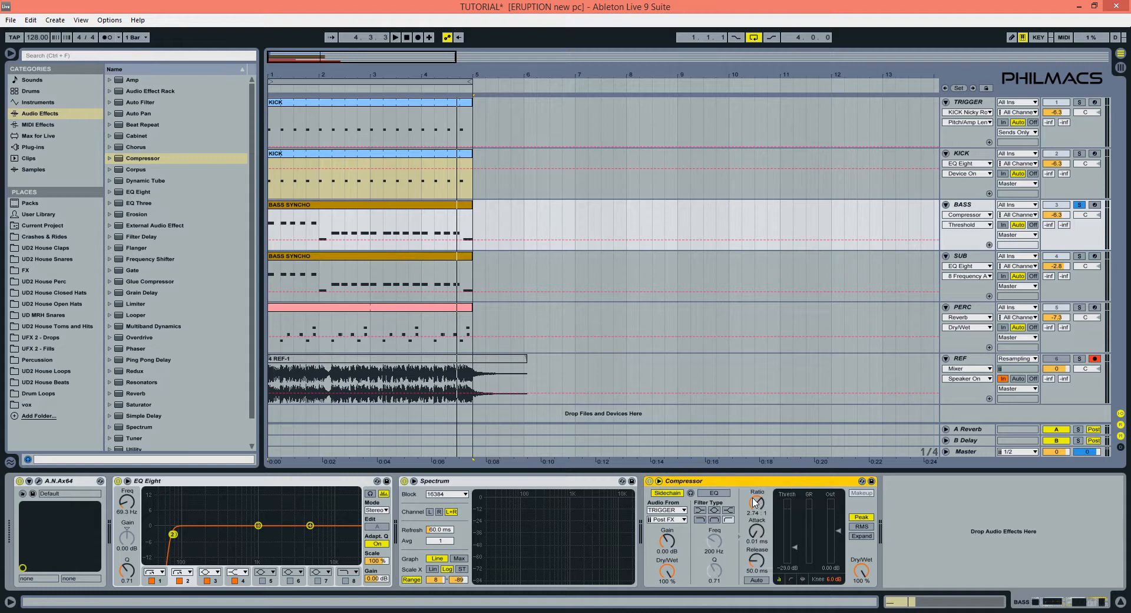
left_click(979, 260)
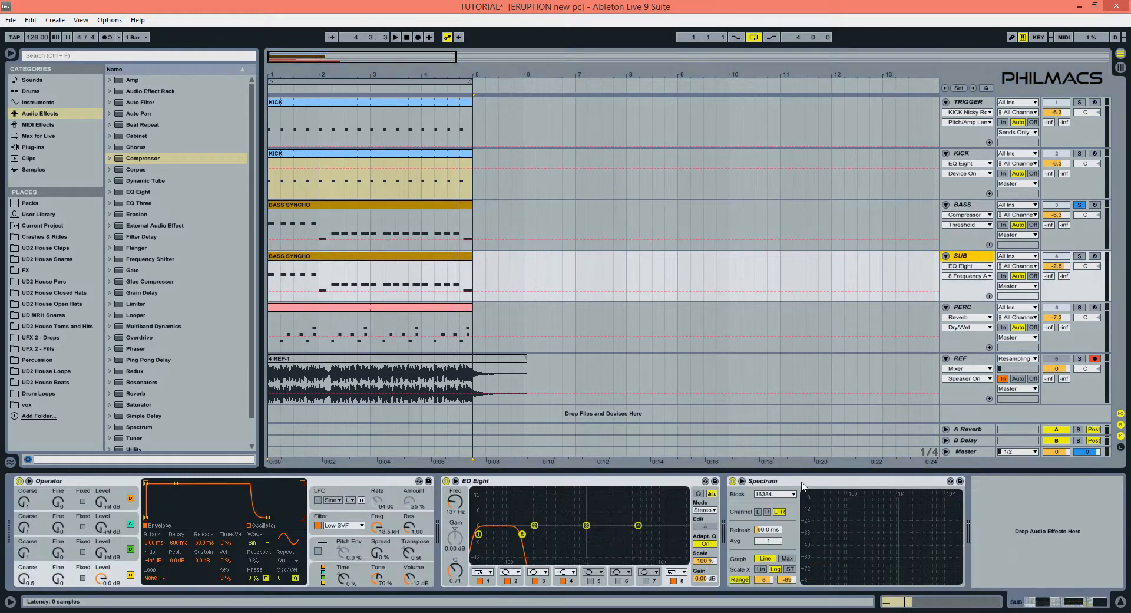
double_click(803, 486)
right_click(835, 505)
left_click(844, 514)
- Solo the SUB track and lower its Compressor's threshold to -inf dB, checking the result in playback
left_click(1080, 256)
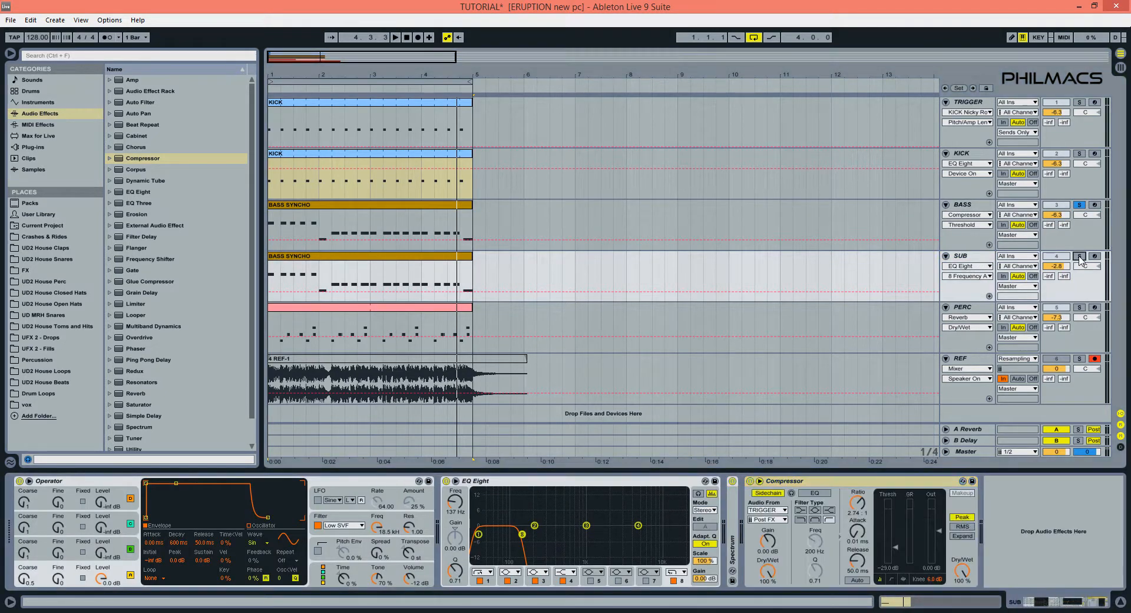
key("space")
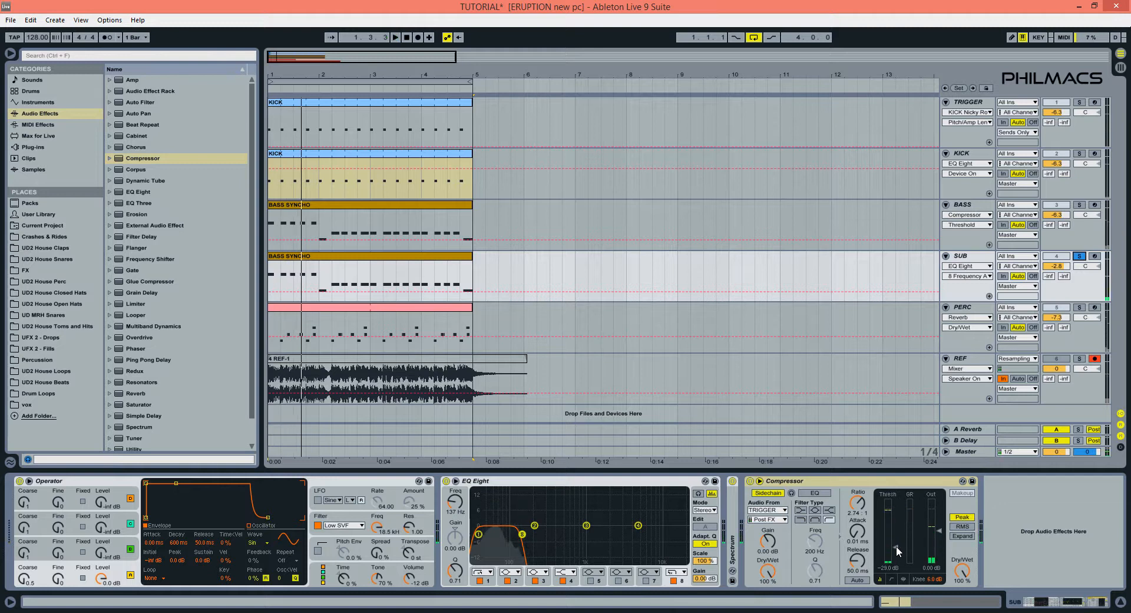
left_click_drag(896, 547, 896, 564)
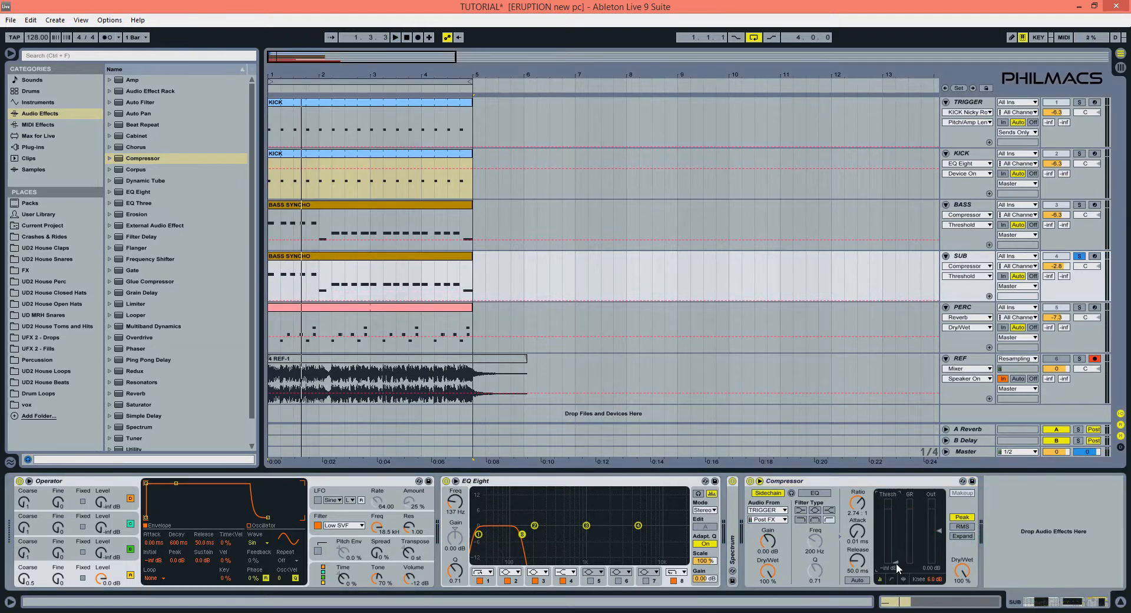
key("space")
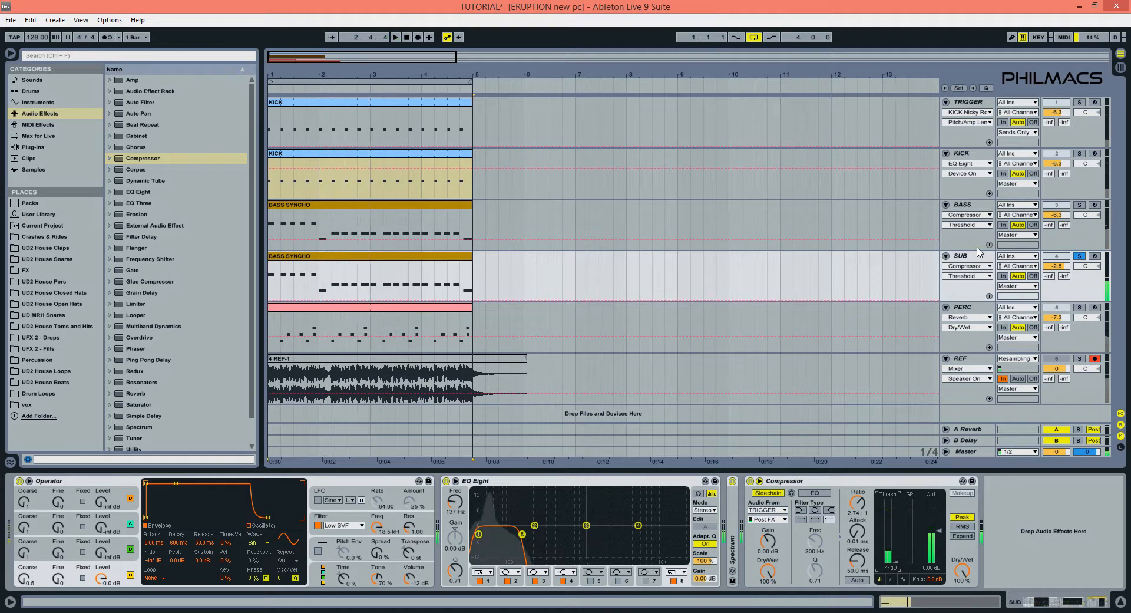
- Unsolo the SUB track and play the full mix with the sidechained bass and sub
left_click(1084, 258)
key("space")
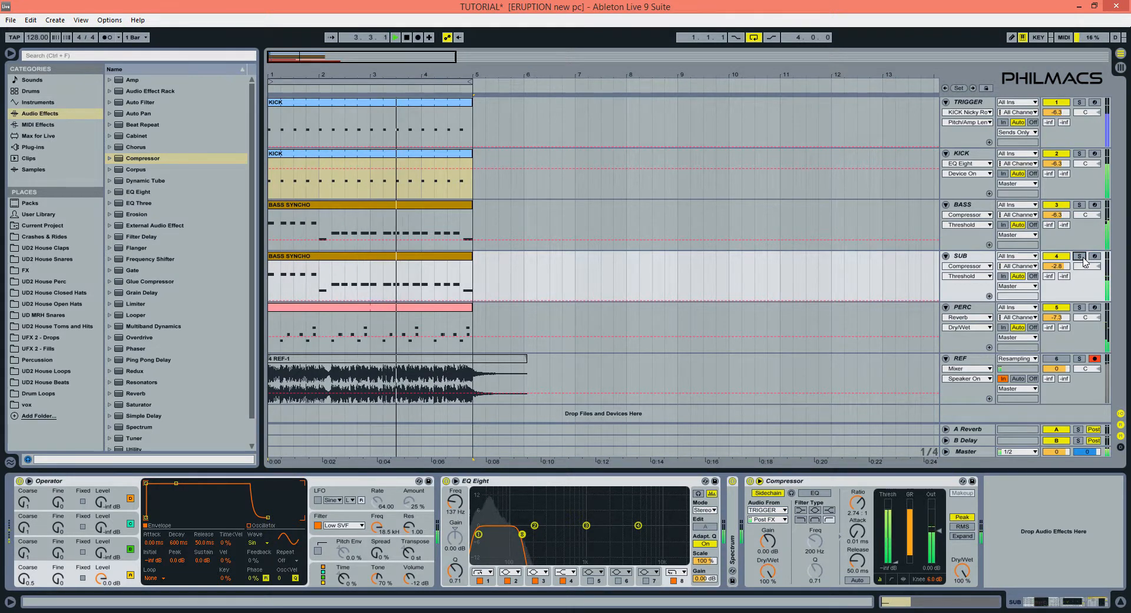
key("space")
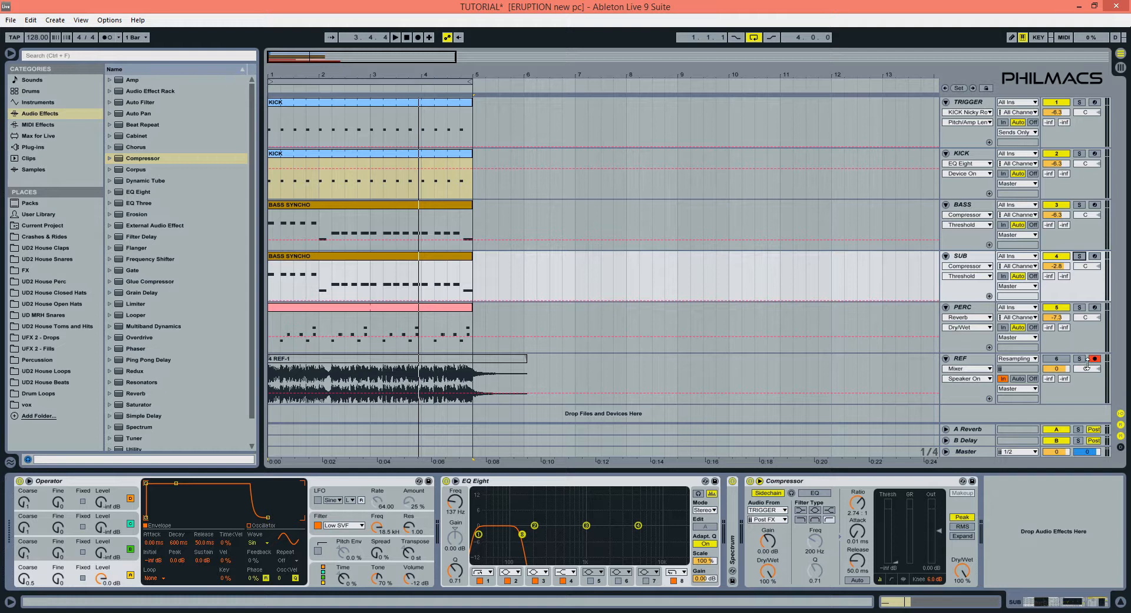
- Activate the REF track for playback, setting its monitoring to Auto and its input to Ext. In
key("space")
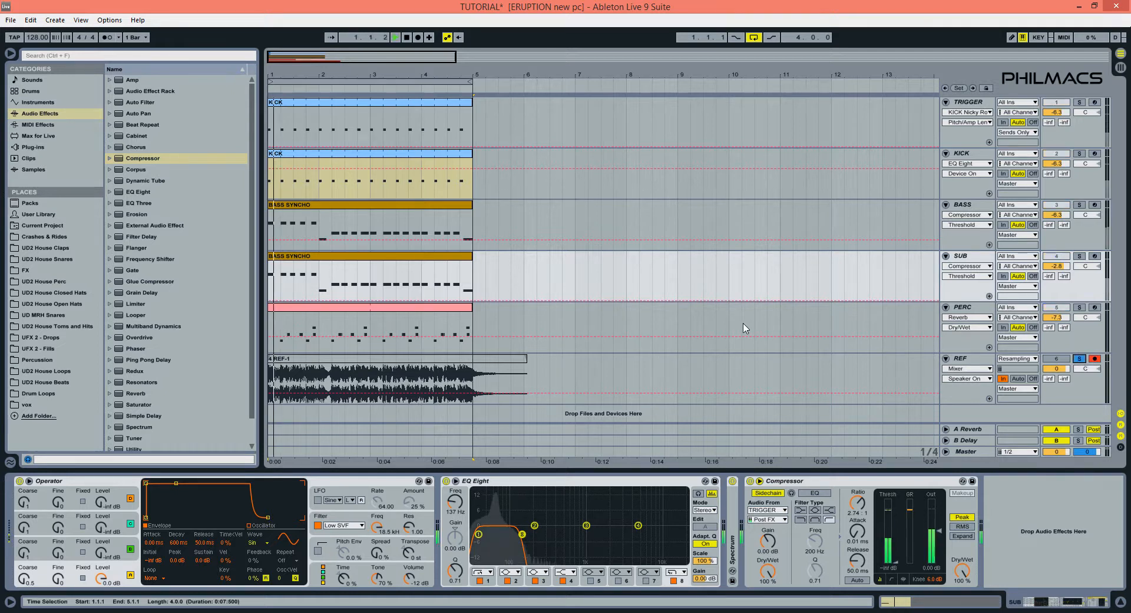
left_click(415, 361)
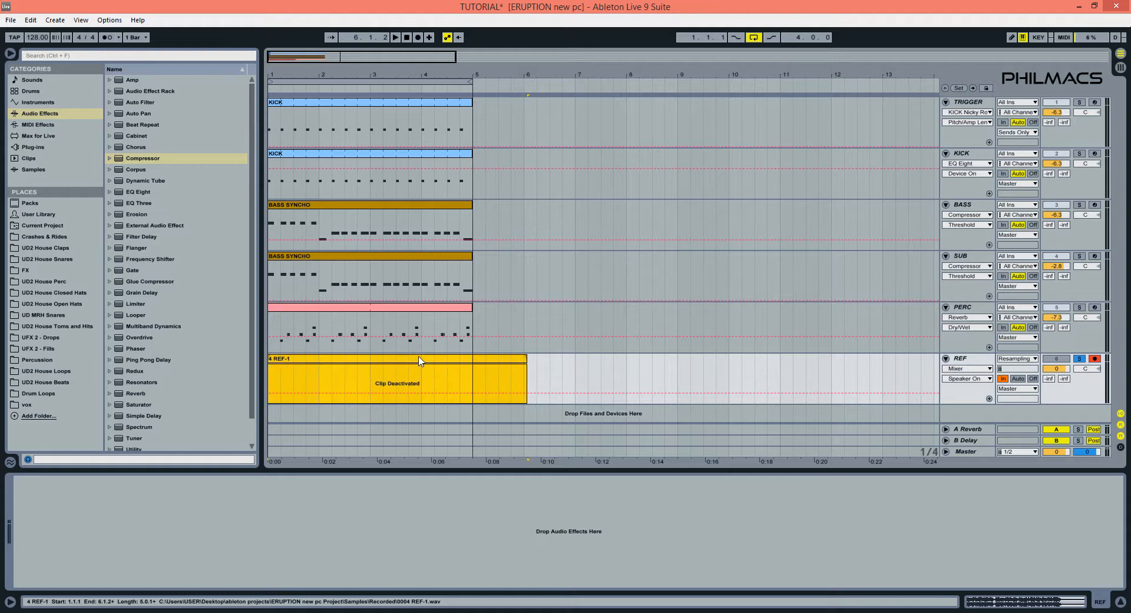
key("0")
left_click(1058, 359)
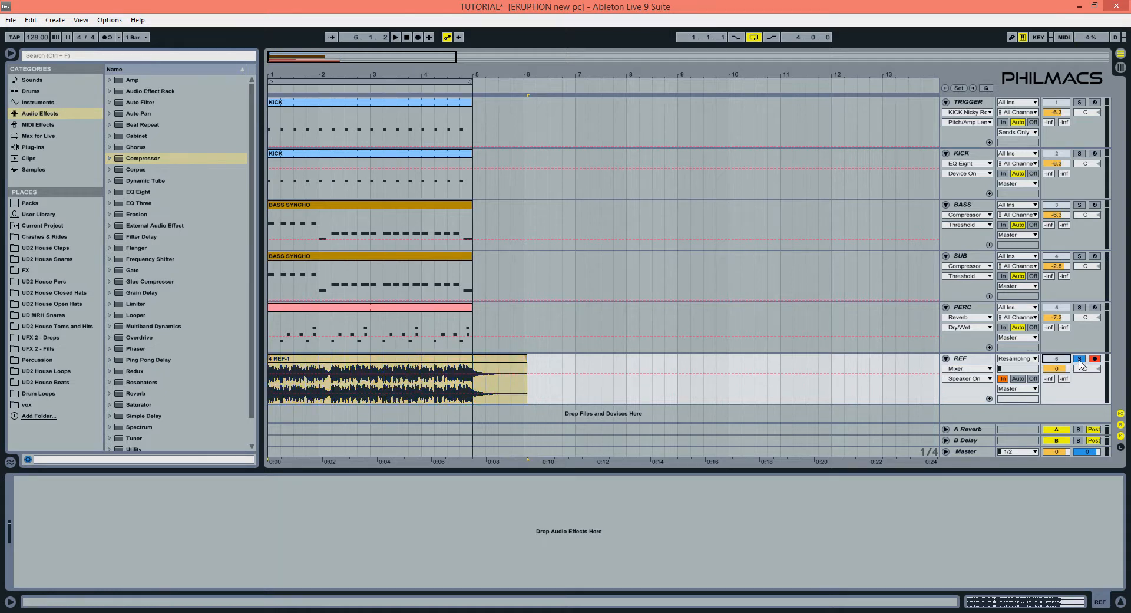
left_click(1019, 379)
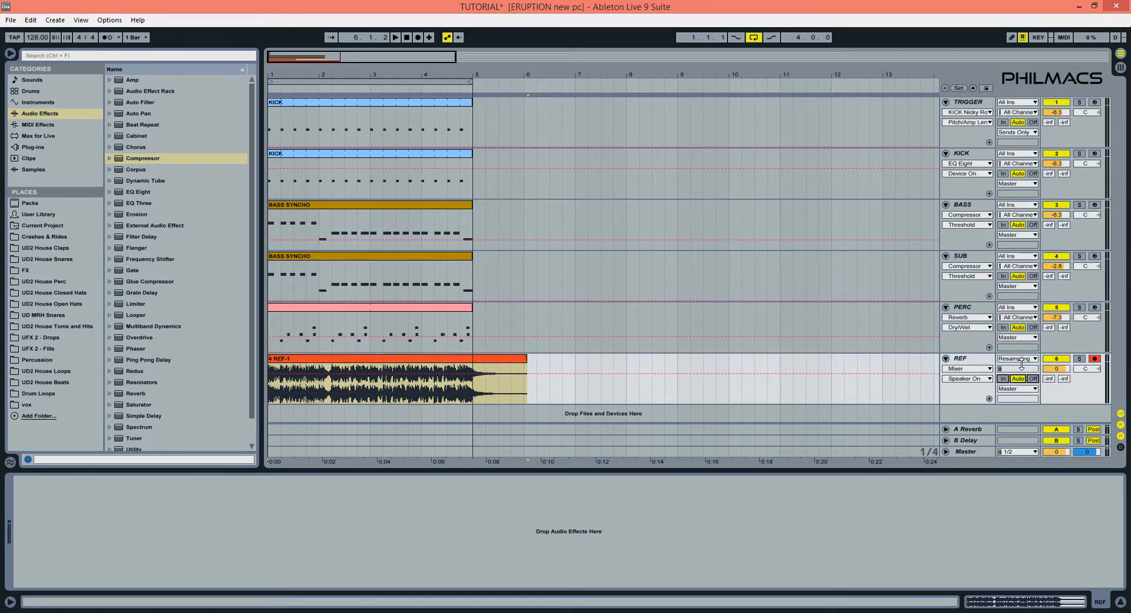
left_click(1019, 369)
left_click(1022, 371)
- Start playback, then disarm and deactivate the REF track
key("space")
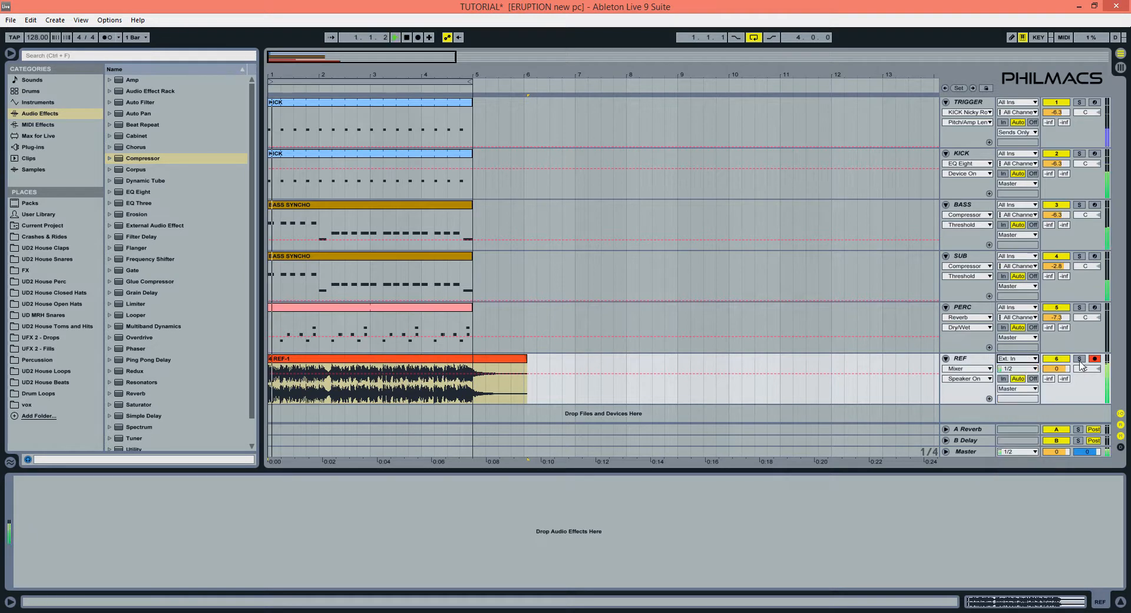
left_click(1094, 358)
left_click(1069, 360)
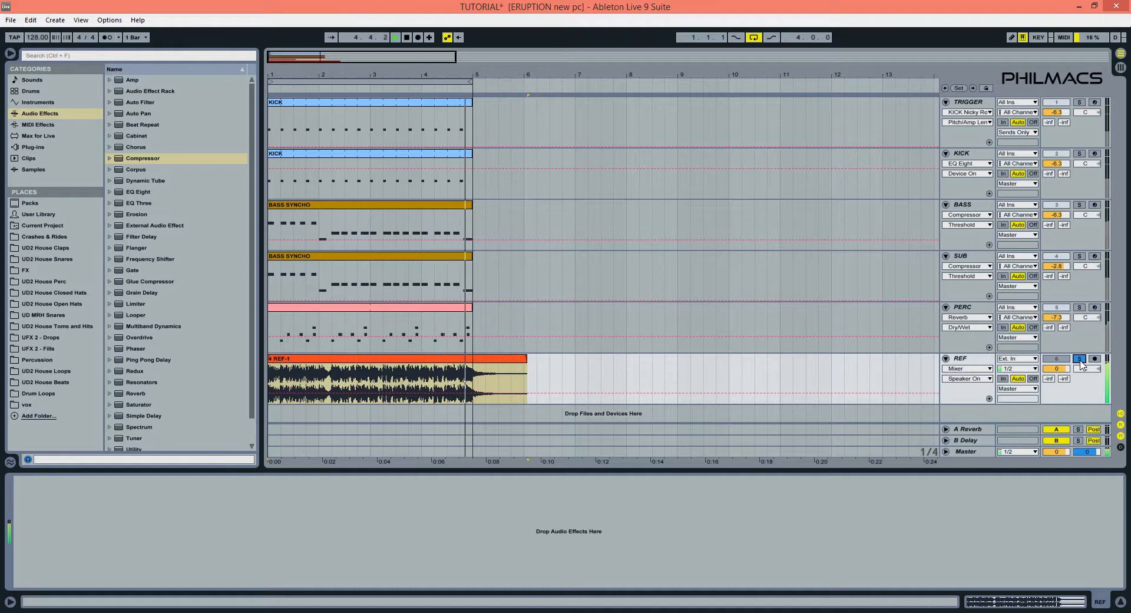
- Lower the REF track's volume to -3.3 dB and compare it soloed against the full mix
left_click(1081, 359)
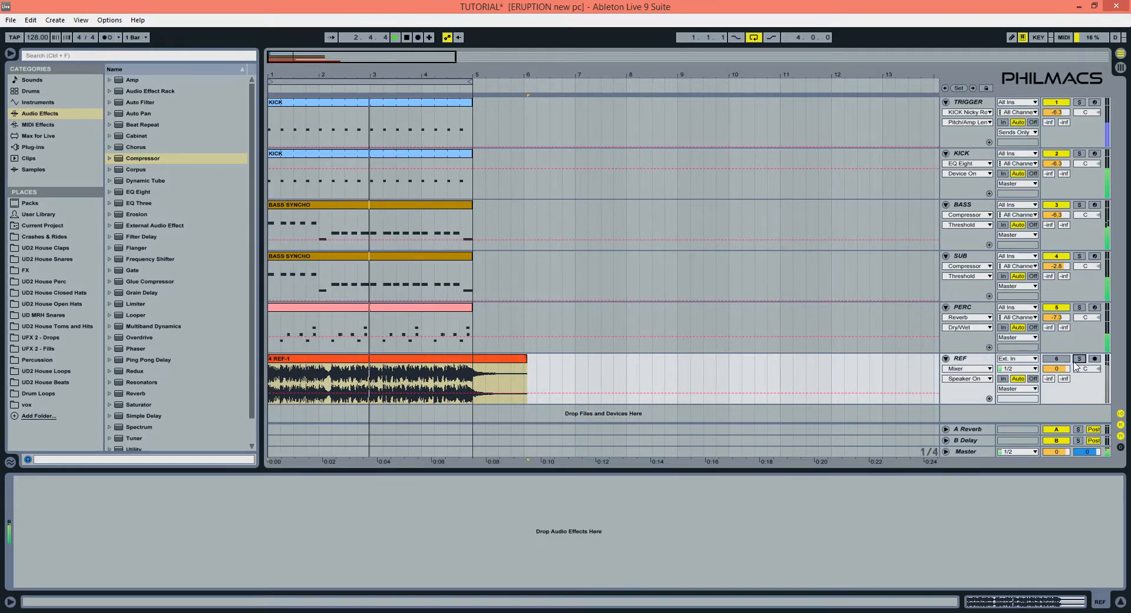
left_click_drag(1057, 368, 1057, 380)
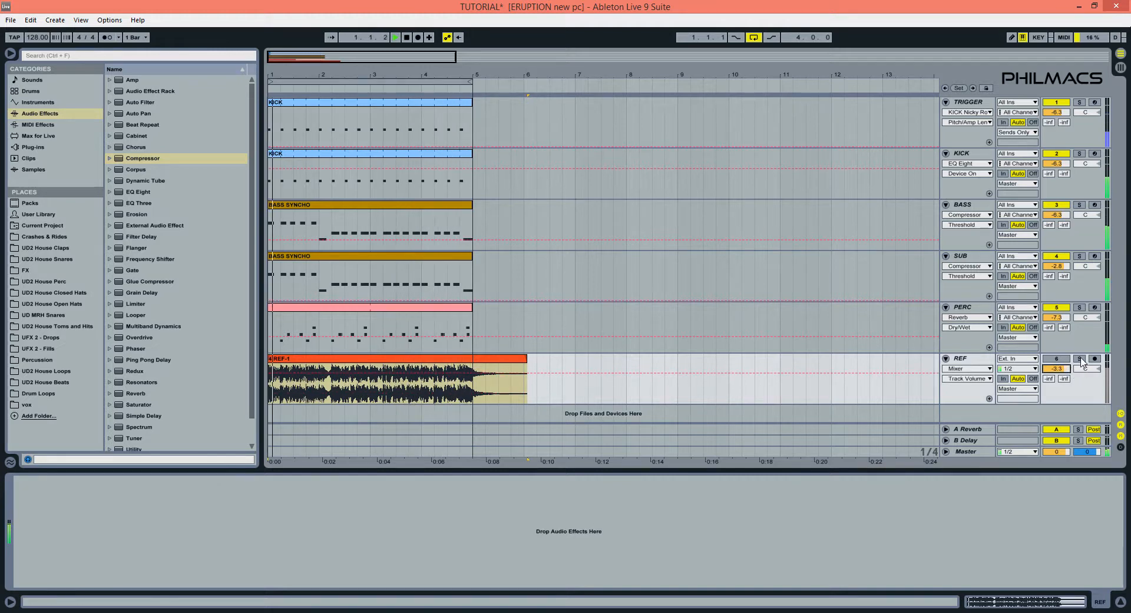
left_click(1080, 359)
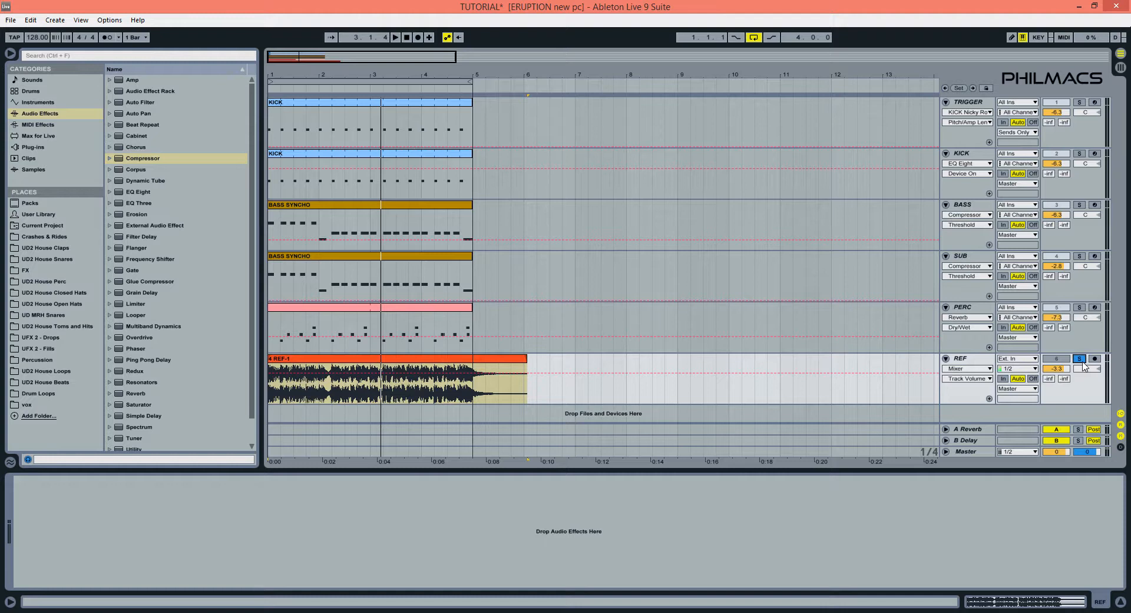
- Open the SUB track's device chain
left_click(976, 307)
left_click(969, 258)
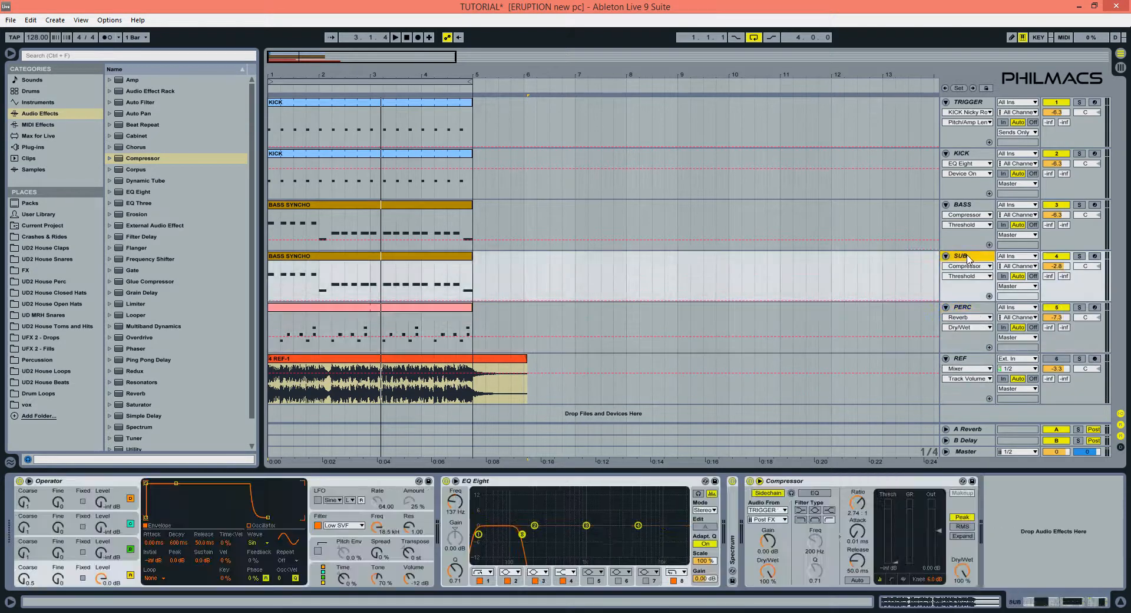